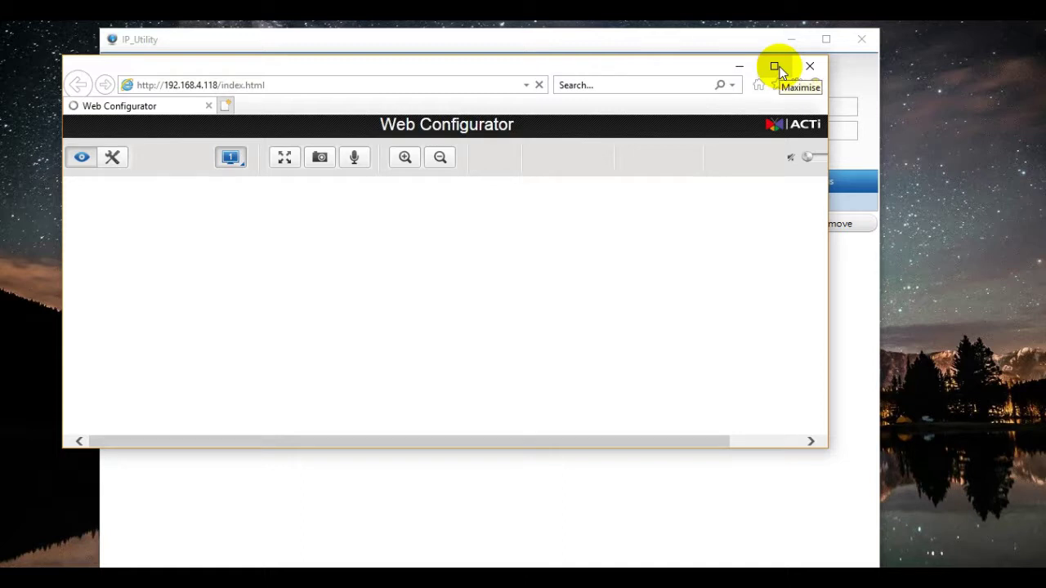
Step: Install the nvA1Media.cab add-on from ACTi Corporation and maximise the Web Configurator window
drag(672, 67, 721, 120)
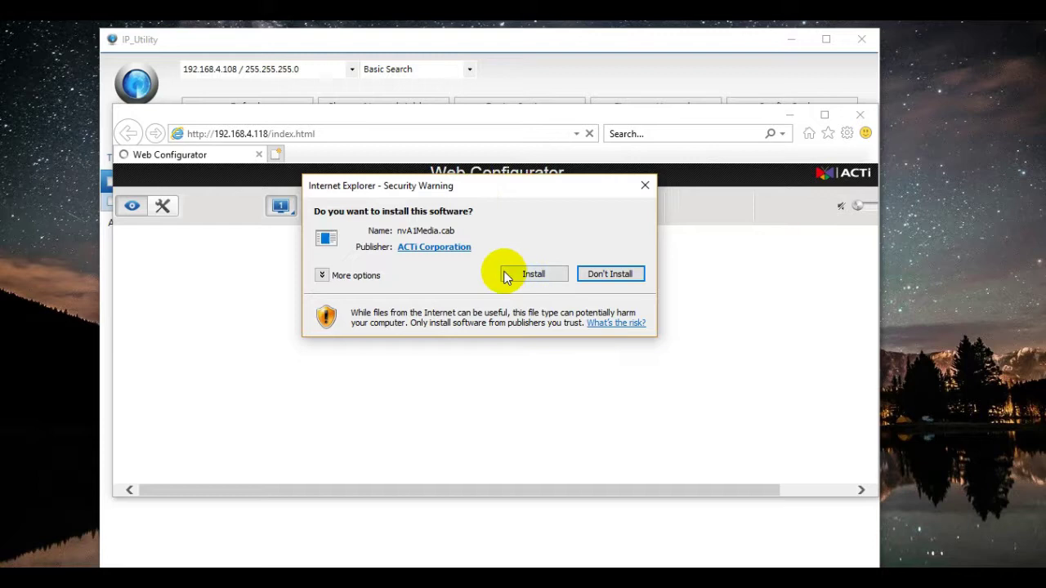
click(537, 276)
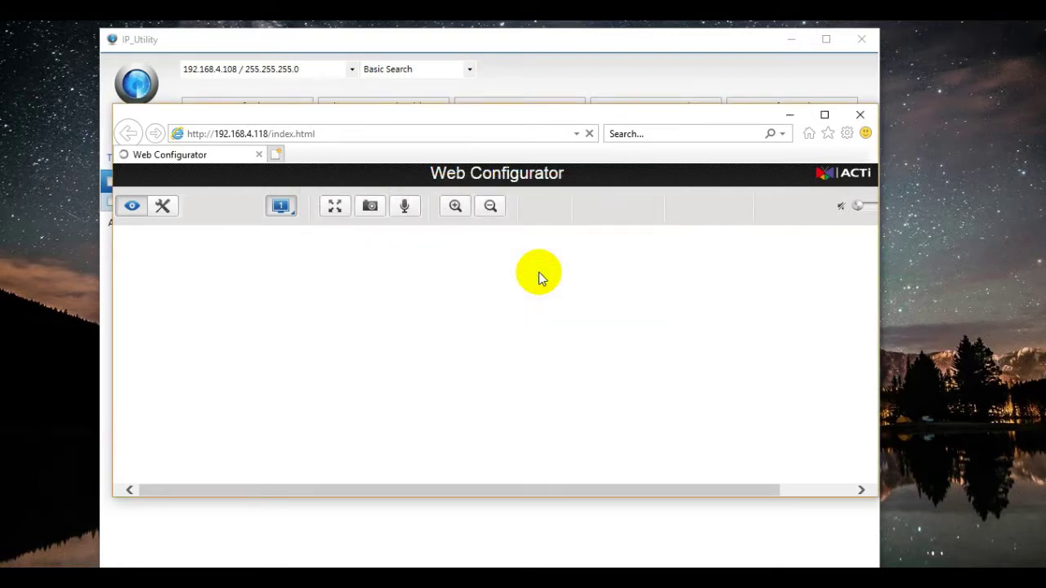
drag(625, 115, 610, 93)
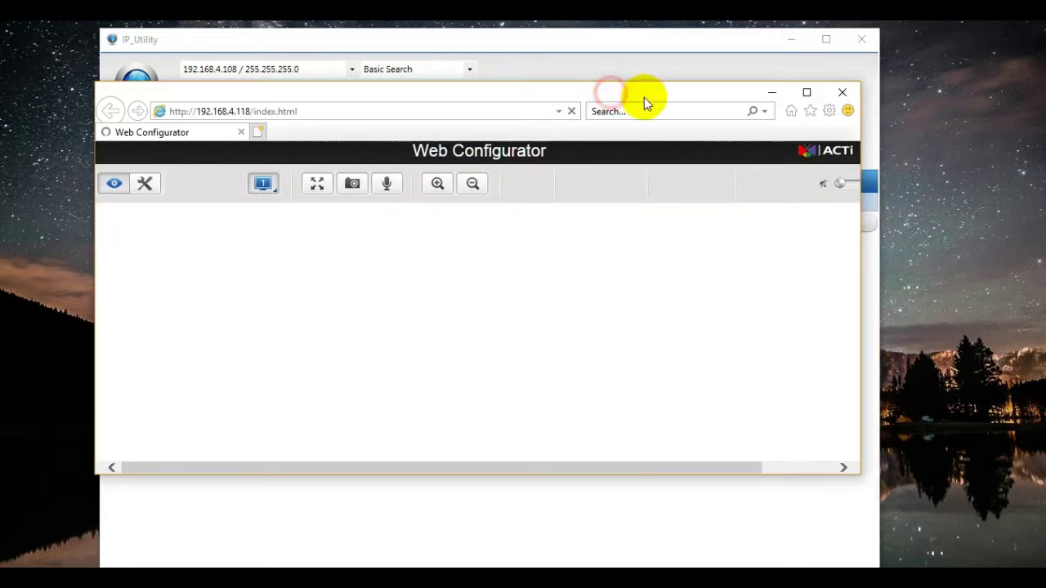
drag(645, 98, 677, 103)
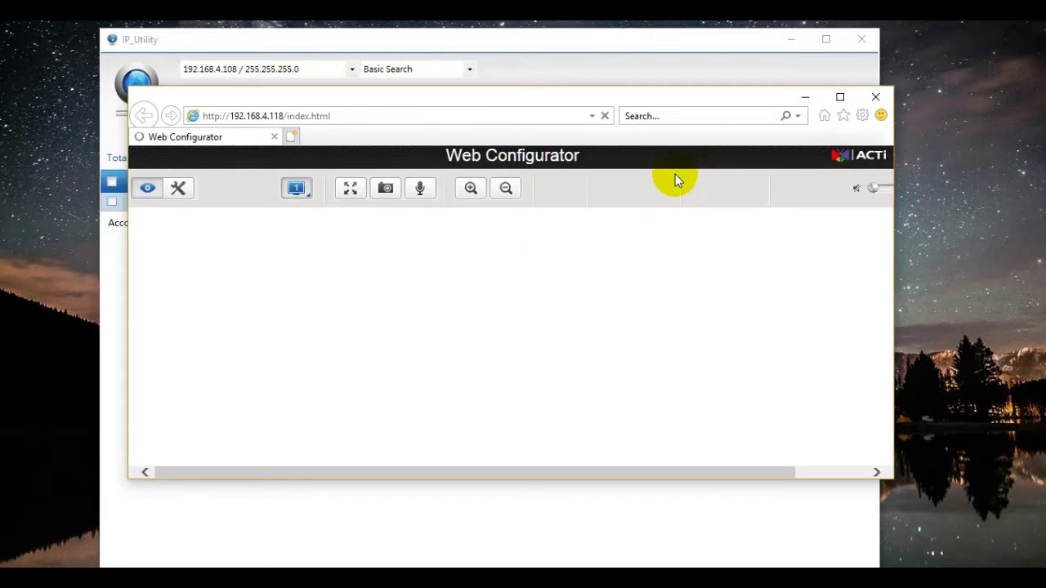
click(840, 99)
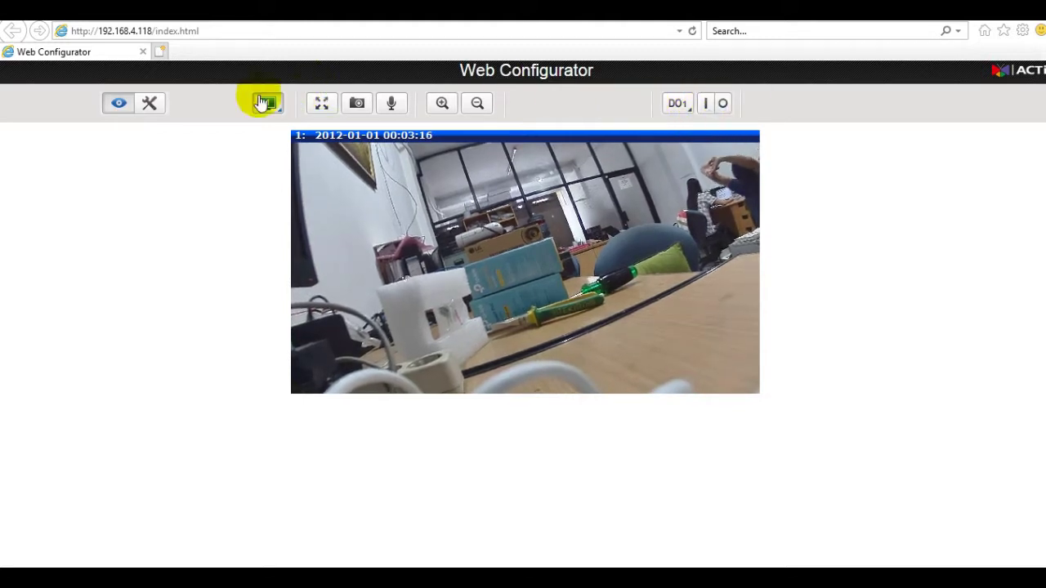
Step: Open the camera's setup and review the Host settings, including host name, camera name and the GPS position option
click(151, 106)
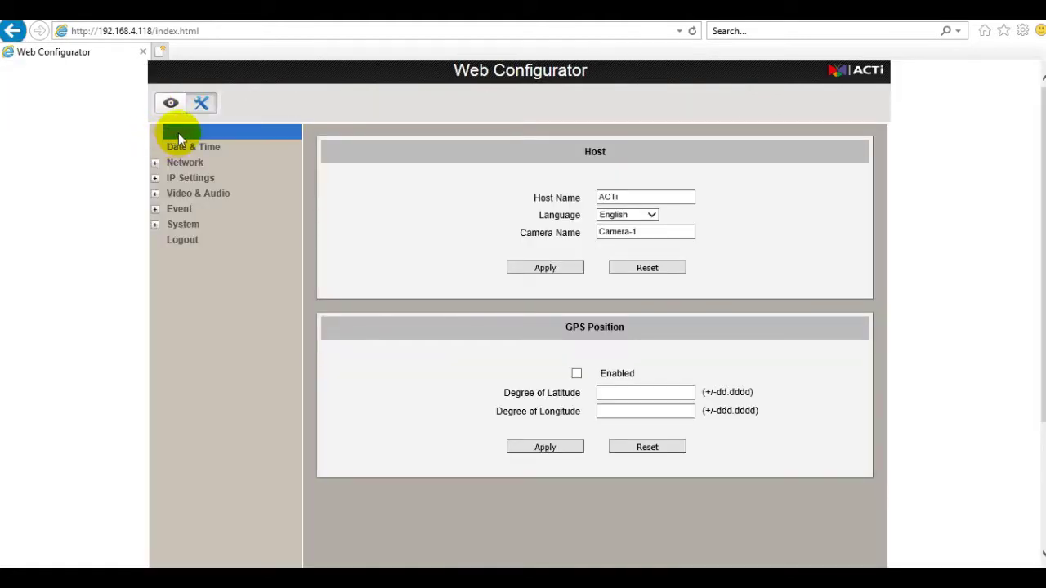
click(178, 134)
drag(637, 197, 602, 199)
drag(660, 234, 596, 234)
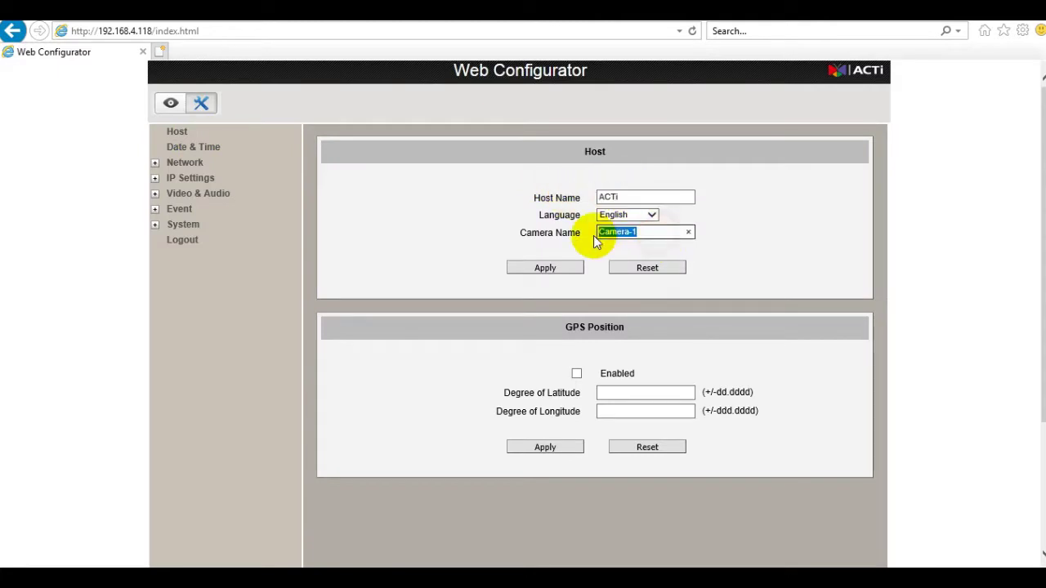
click(577, 374)
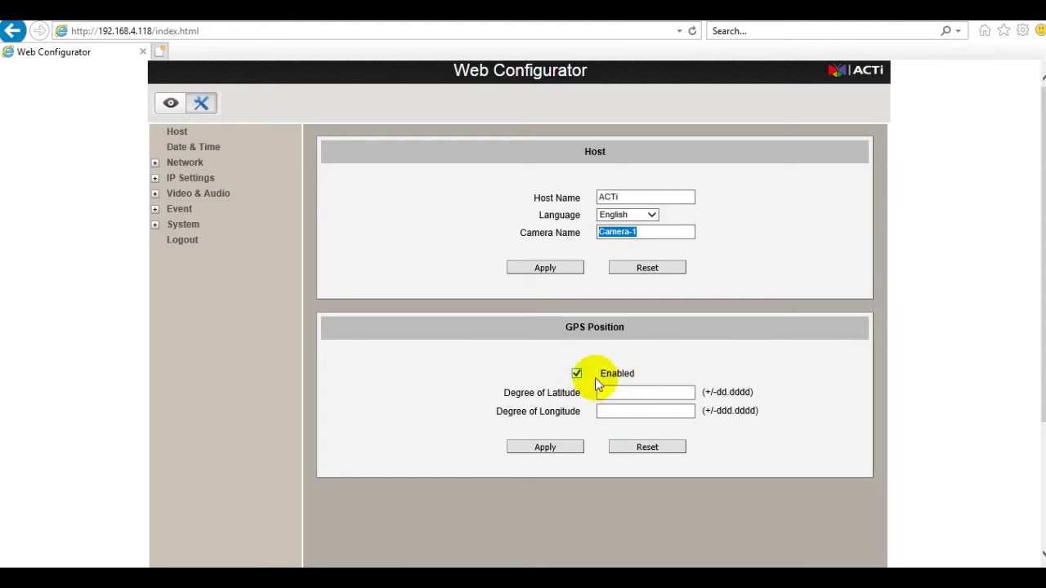
Step: Review the Date & Time settings for server synchronisation, manual time, time zone and daylight saving
click(241, 154)
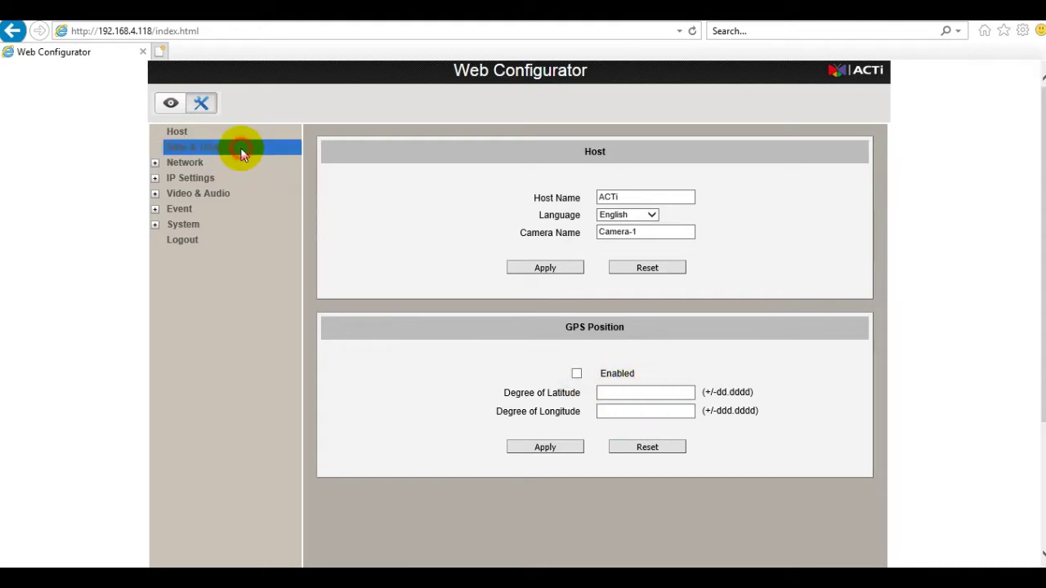
scroll(544, 257, down, 2)
scroll(543, 258, up, 2)
scroll(540, 258, down, 2)
scroll(540, 255, up, 2)
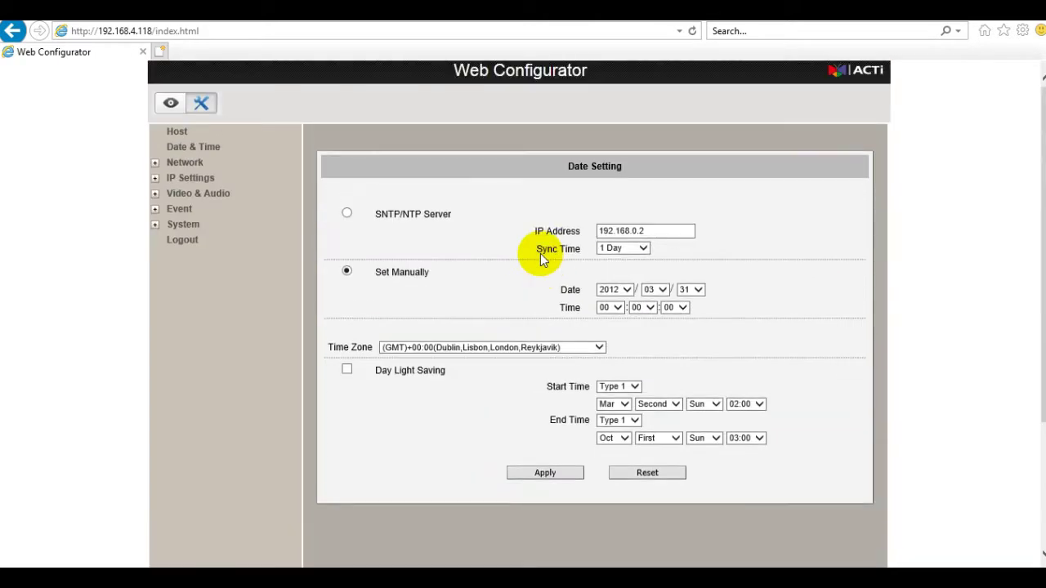
Step: Review the network settings for IP address filtering, port mapping, type of service, UPnP, Bonjour and ONVIF
click(219, 167)
click(234, 178)
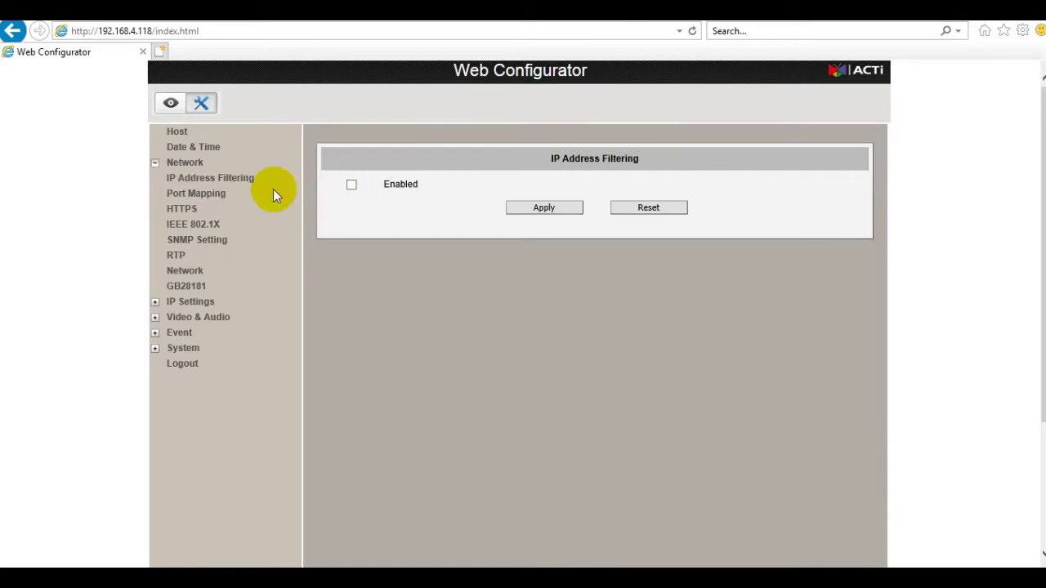
click(247, 193)
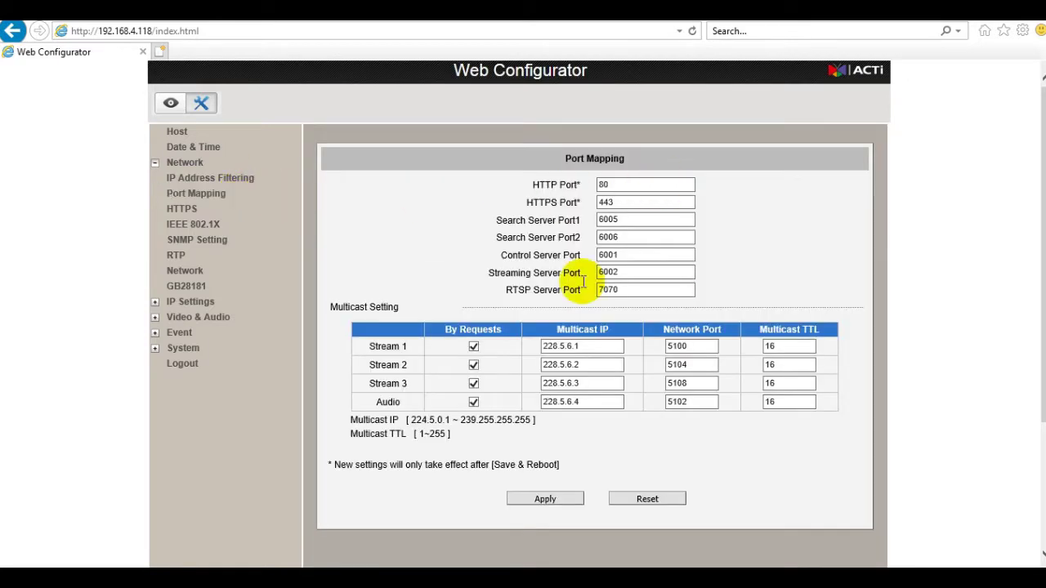
click(282, 269)
scroll(620, 247, down, 3)
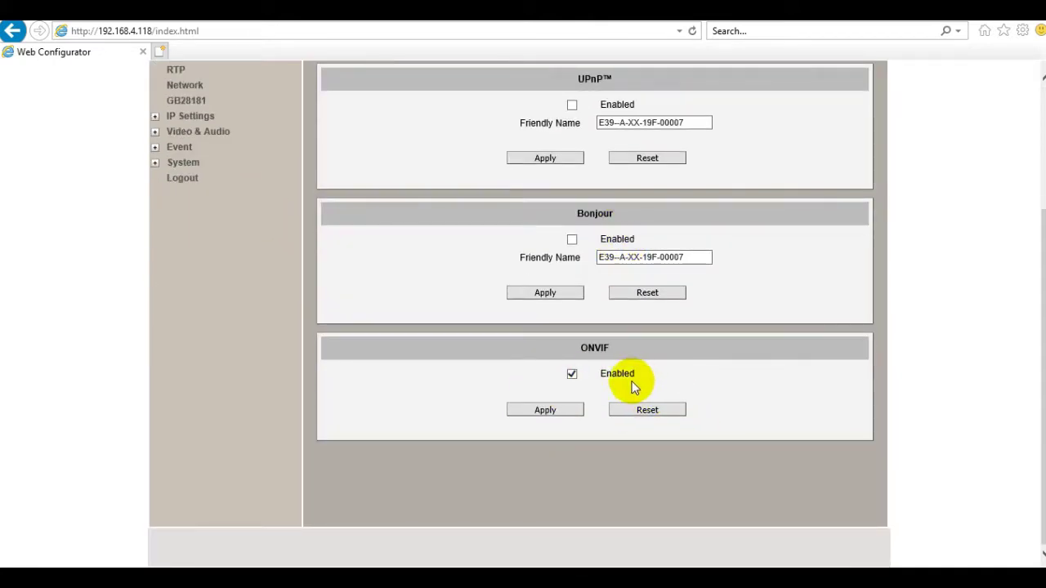
scroll(638, 380, up, 2)
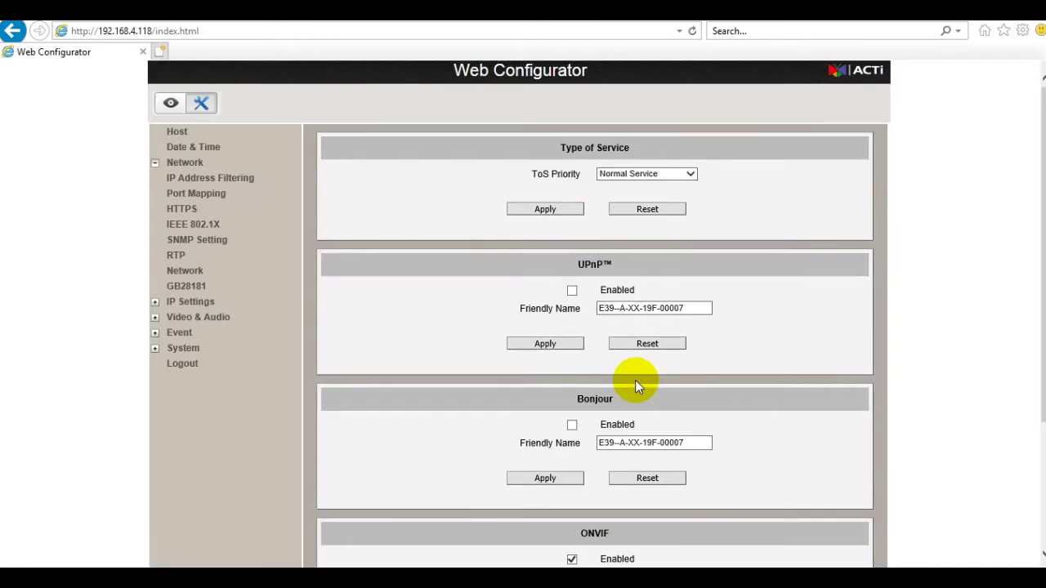
Step: Review the IP settings, comparing the dynamic and static IP address connection types, and view the DDNS settings
click(233, 301)
click(256, 324)
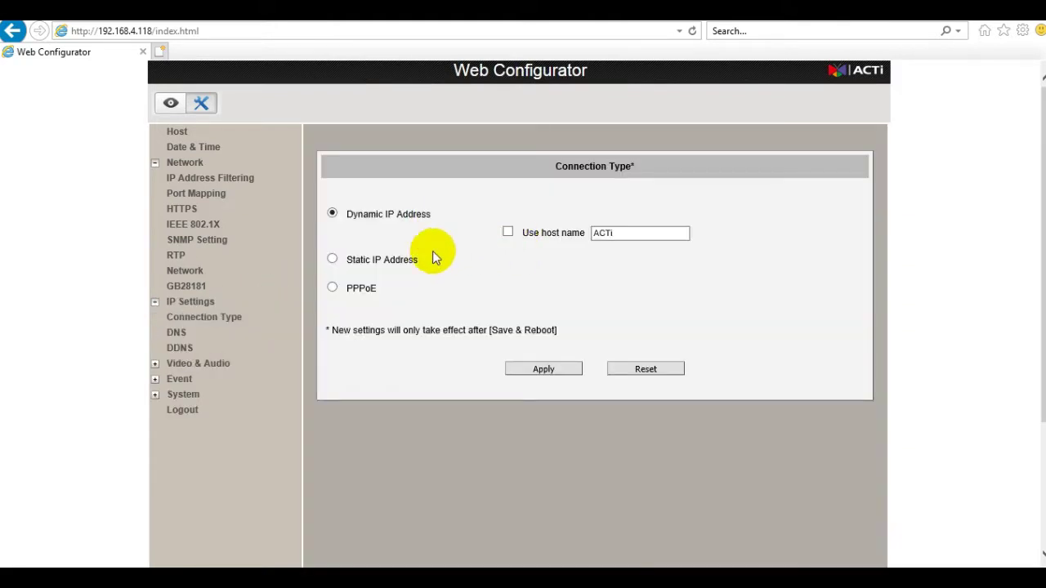
click(333, 259)
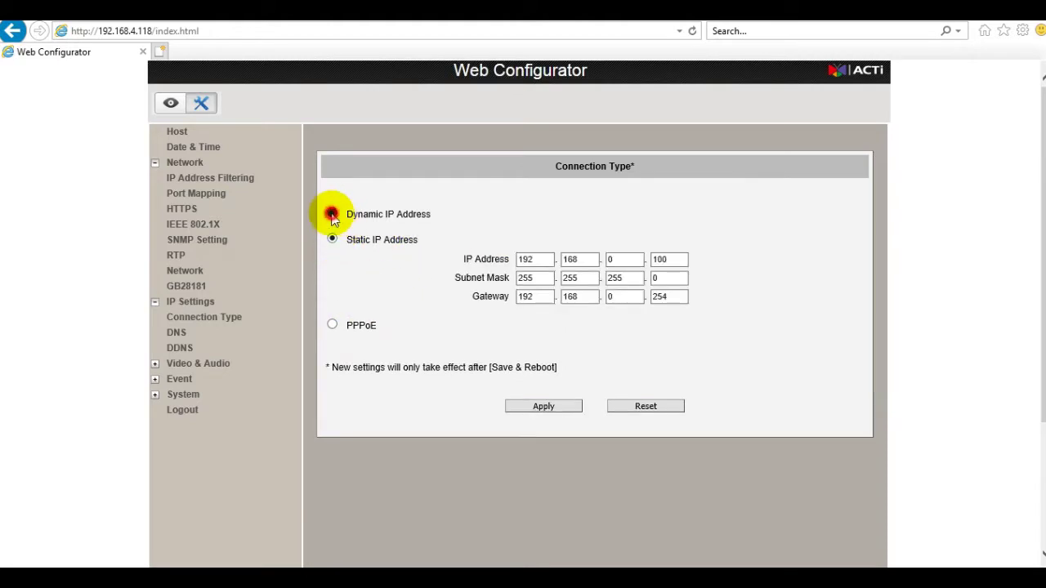
click(331, 214)
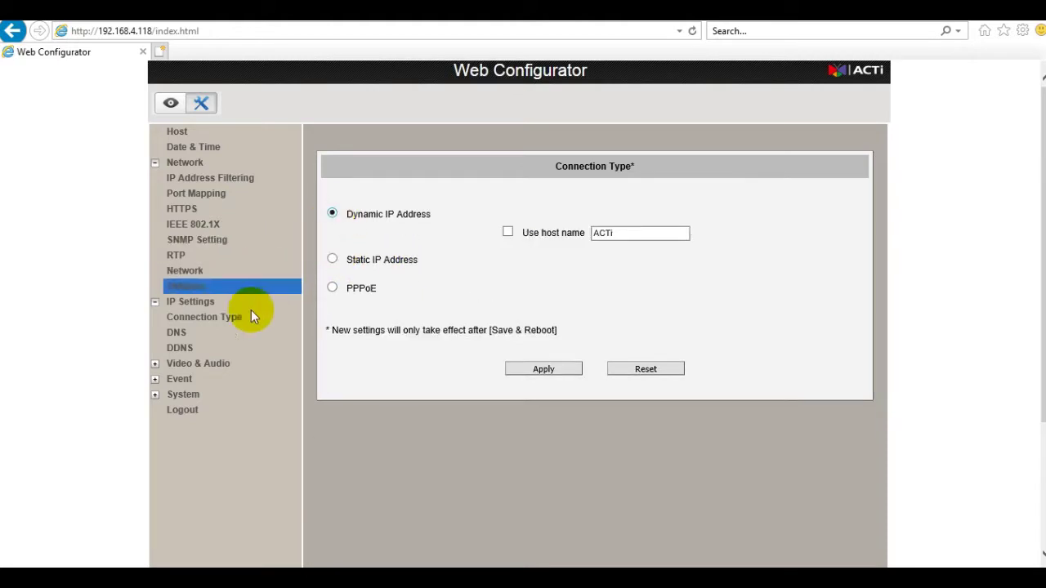
click(243, 351)
Step: Open the video Camera Options and look through the line frequency and rotation choices
click(244, 363)
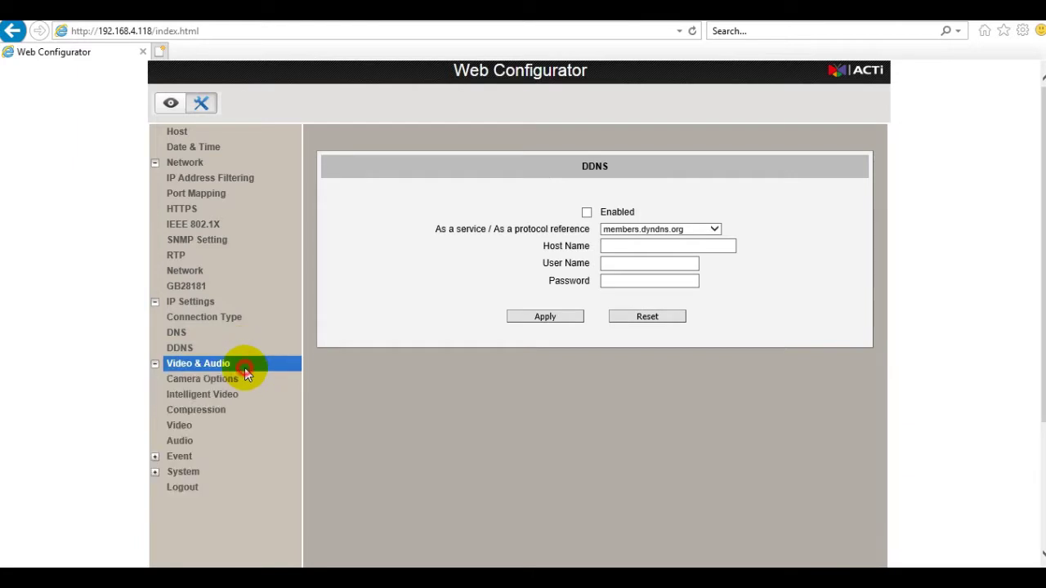
click(244, 378)
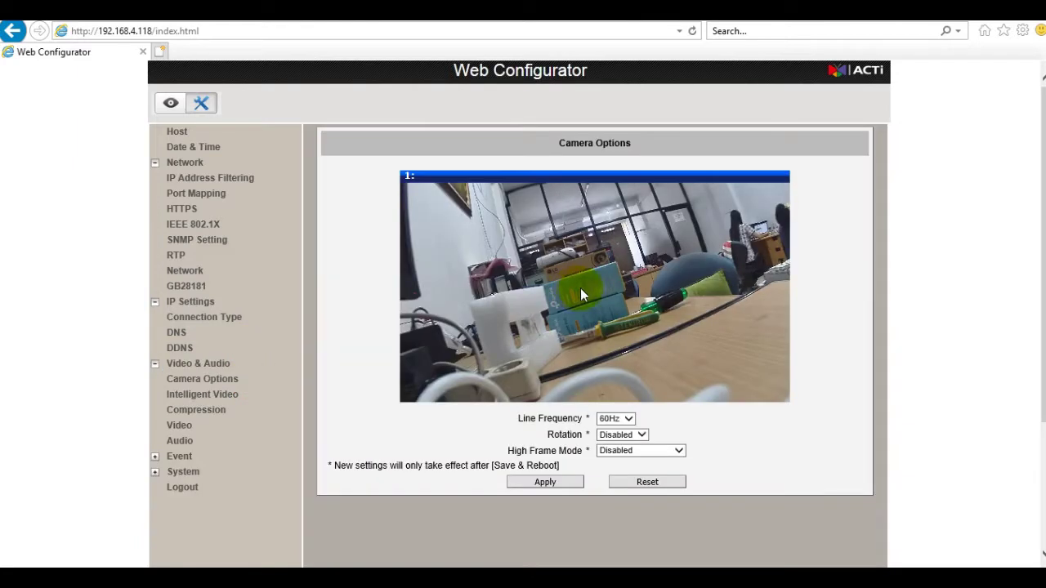
scroll(664, 375, down, 2)
scroll(658, 355, up, 1)
click(626, 342)
click(629, 344)
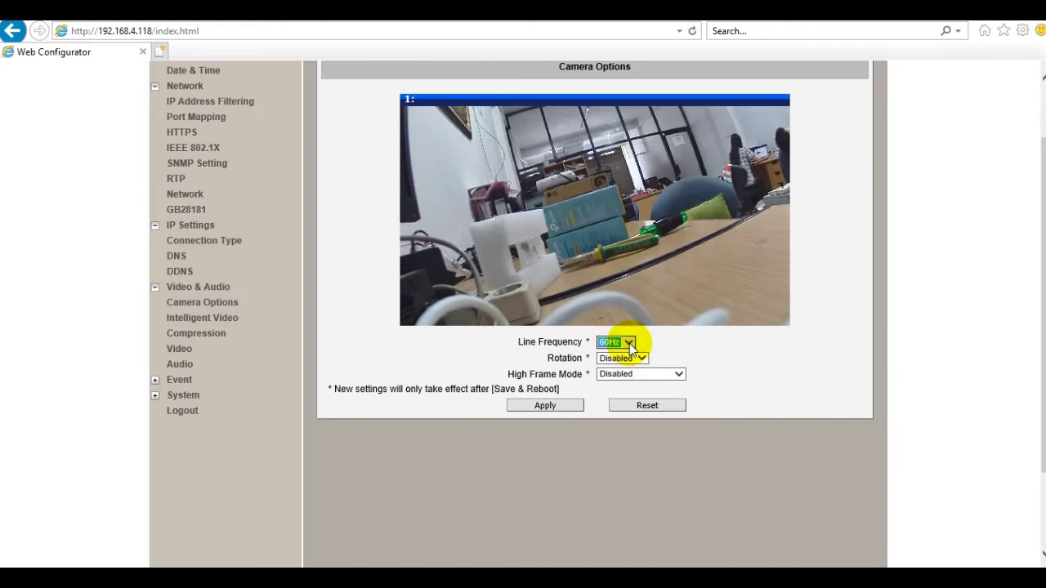
click(700, 338)
click(644, 361)
click(644, 362)
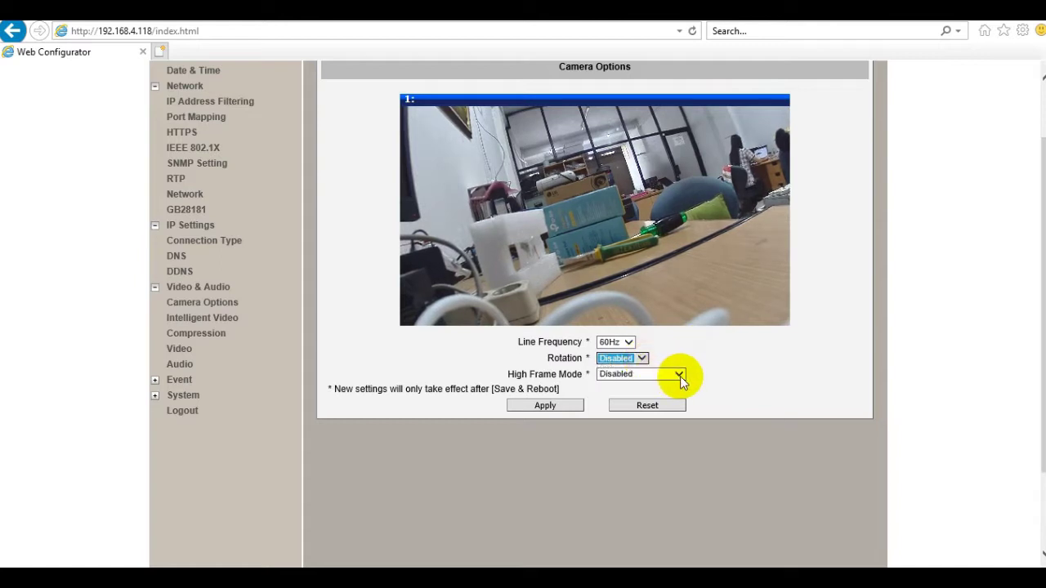
Step: Examine the available High Frame Mode choices without selecting a different one
click(678, 374)
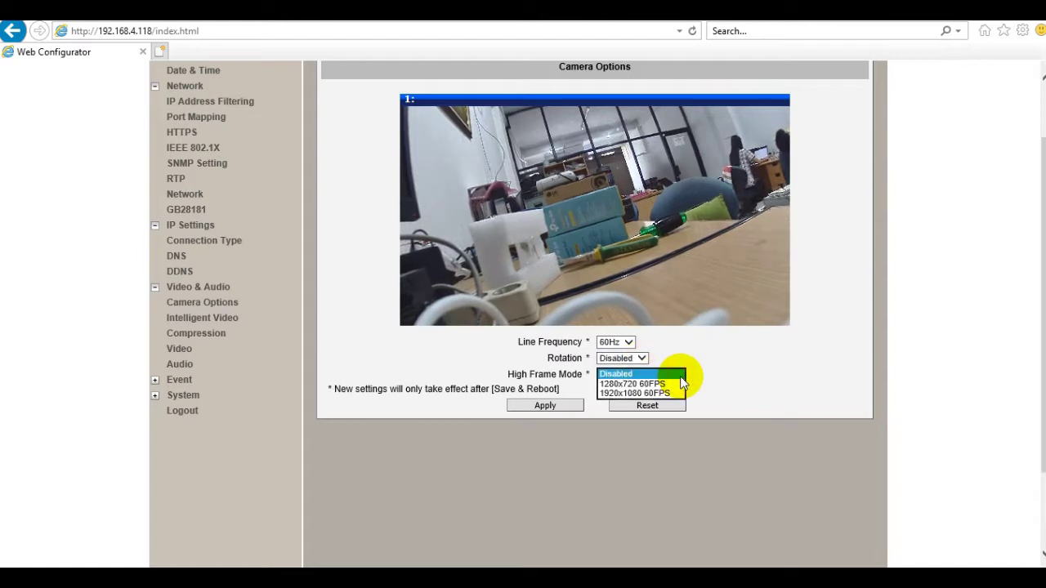
click(693, 381)
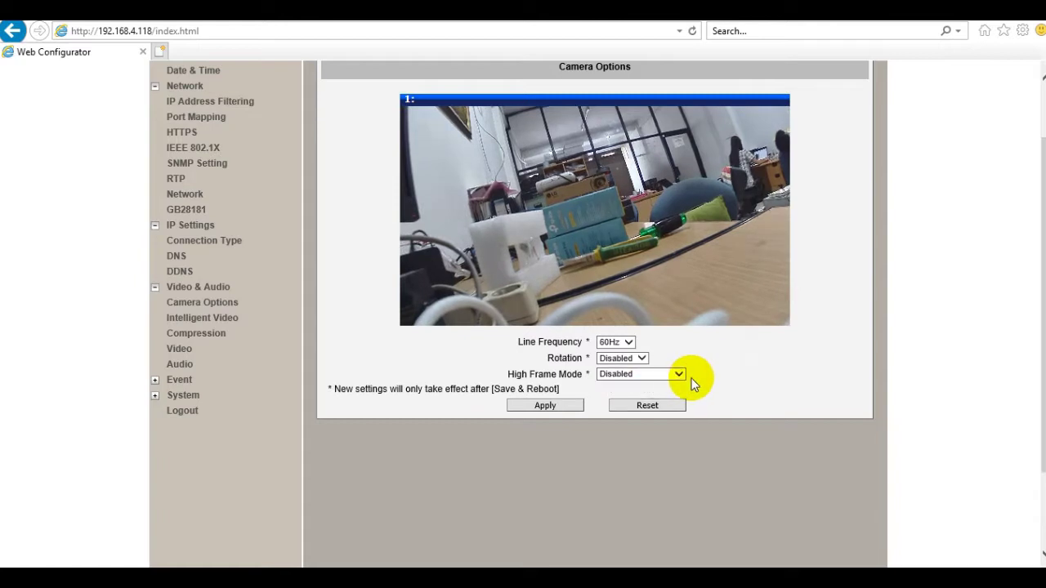
click(679, 376)
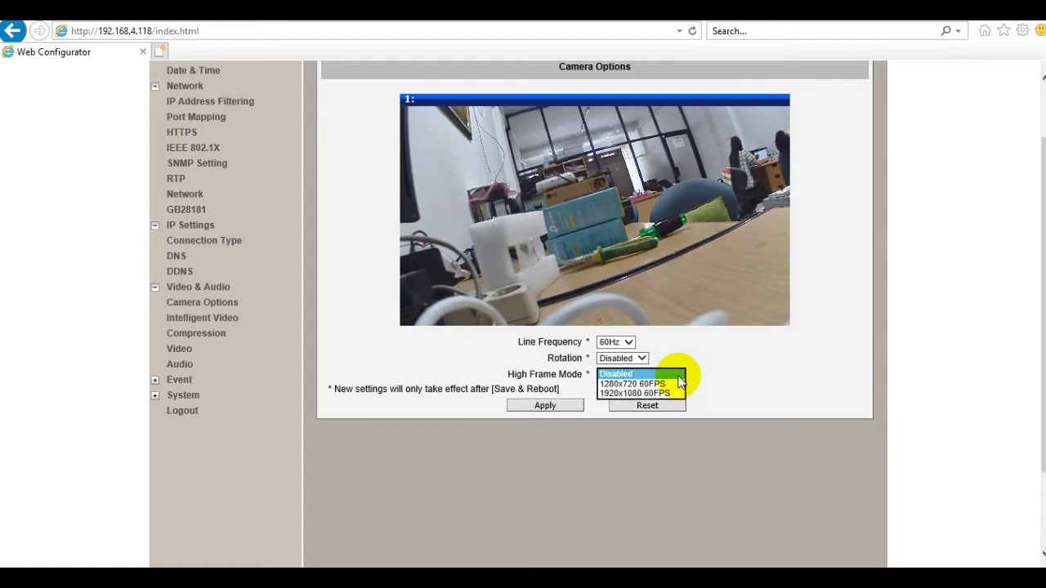
click(739, 364)
click(683, 375)
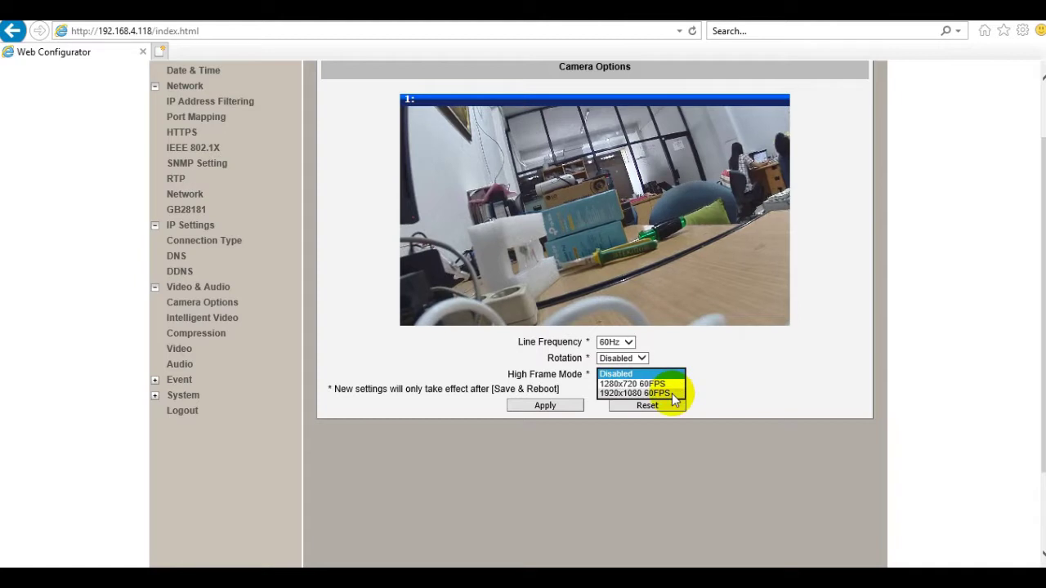
click(782, 378)
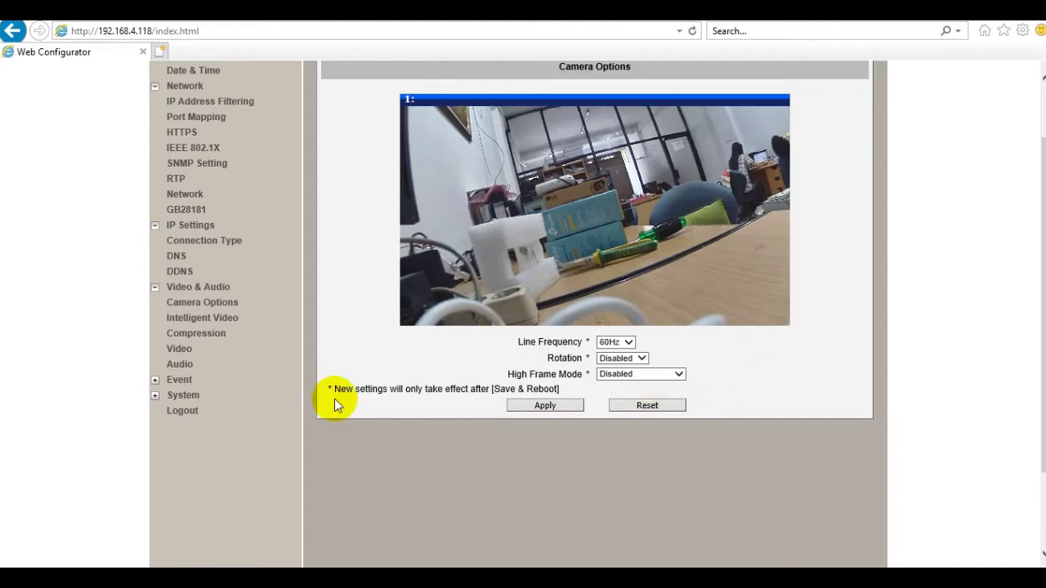
Step: Review the motion detection regions and the line crossing settings under Intelligent Video
click(259, 318)
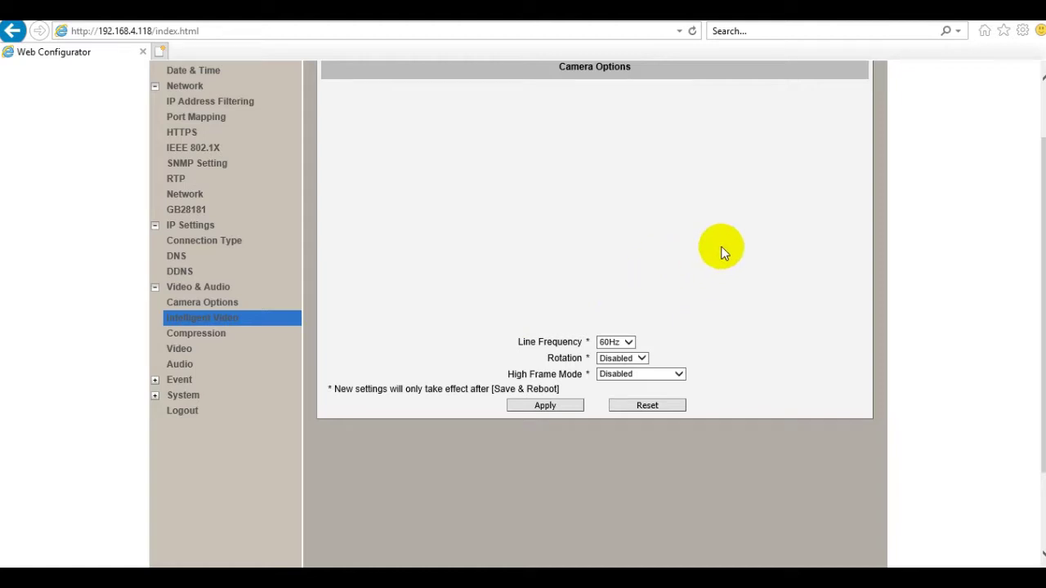
scroll(614, 295, down, 1)
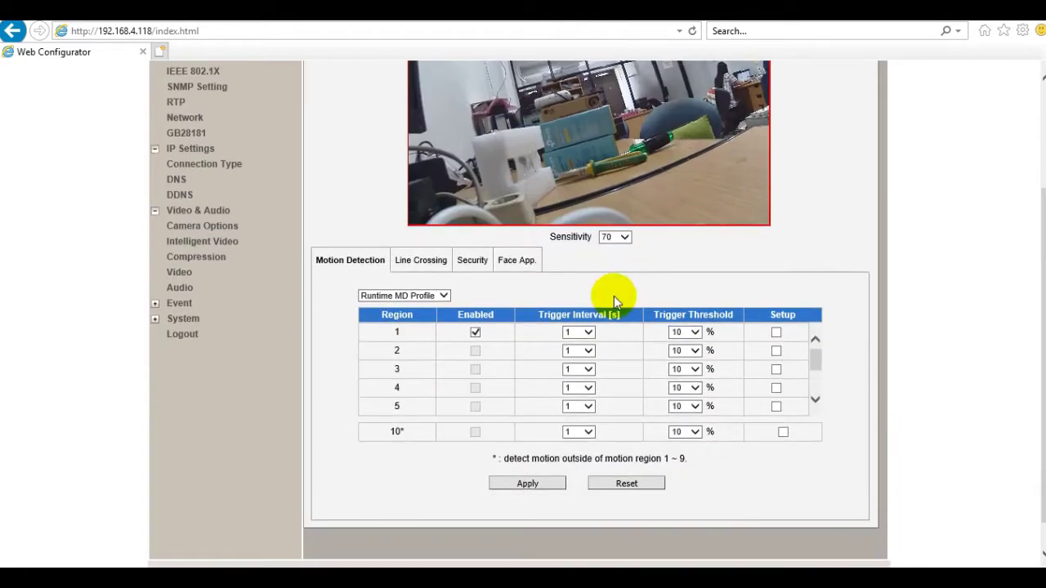
scroll(453, 276, up, 1)
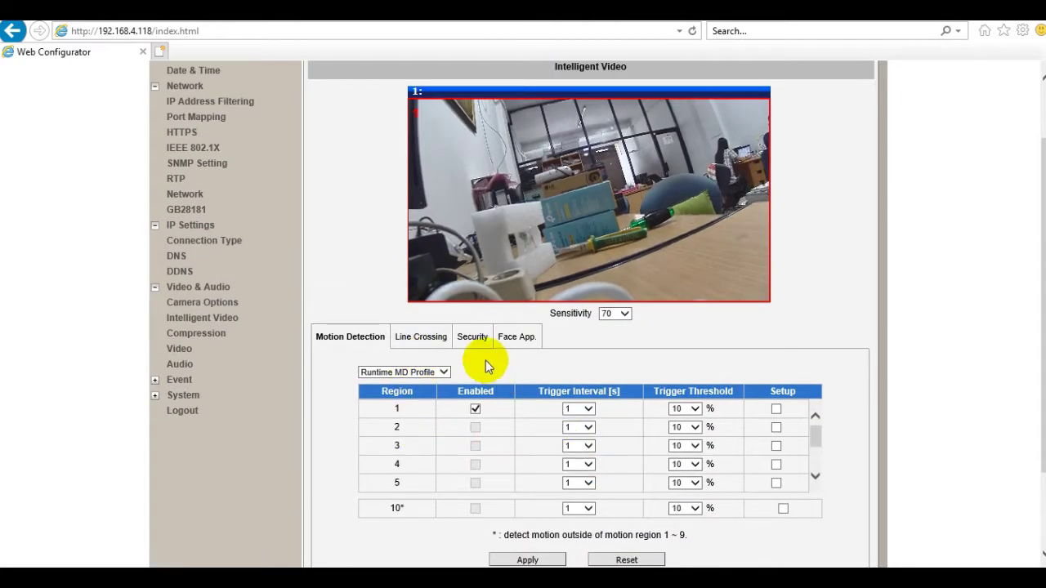
click(421, 338)
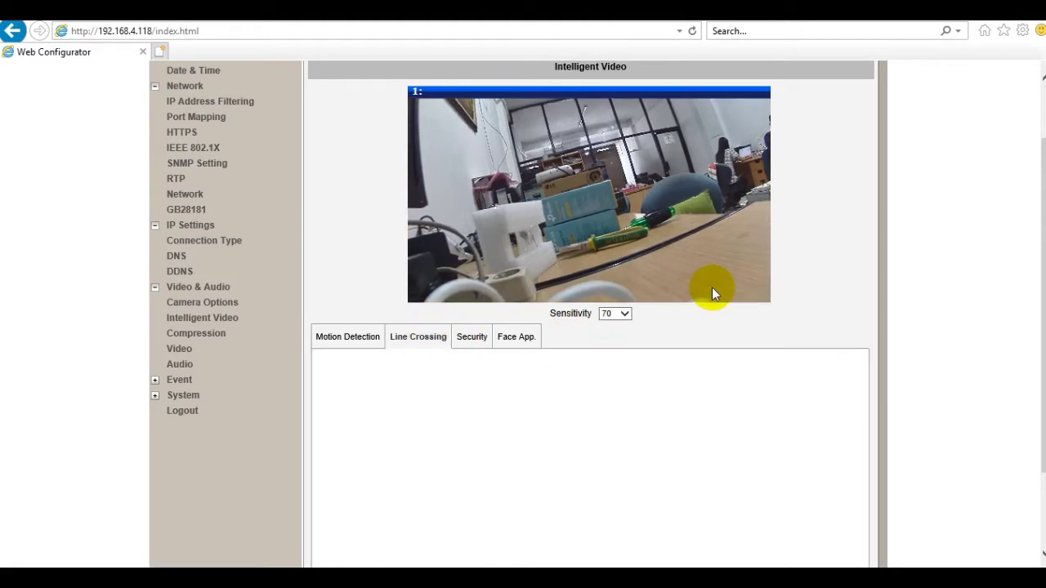
scroll(719, 287, down, 1)
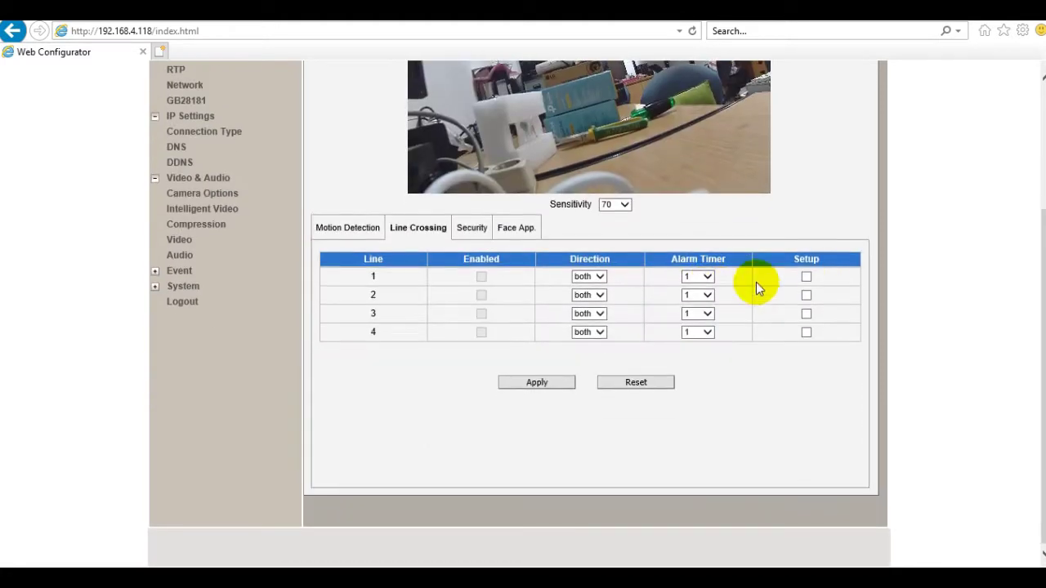
scroll(768, 288, up, 1)
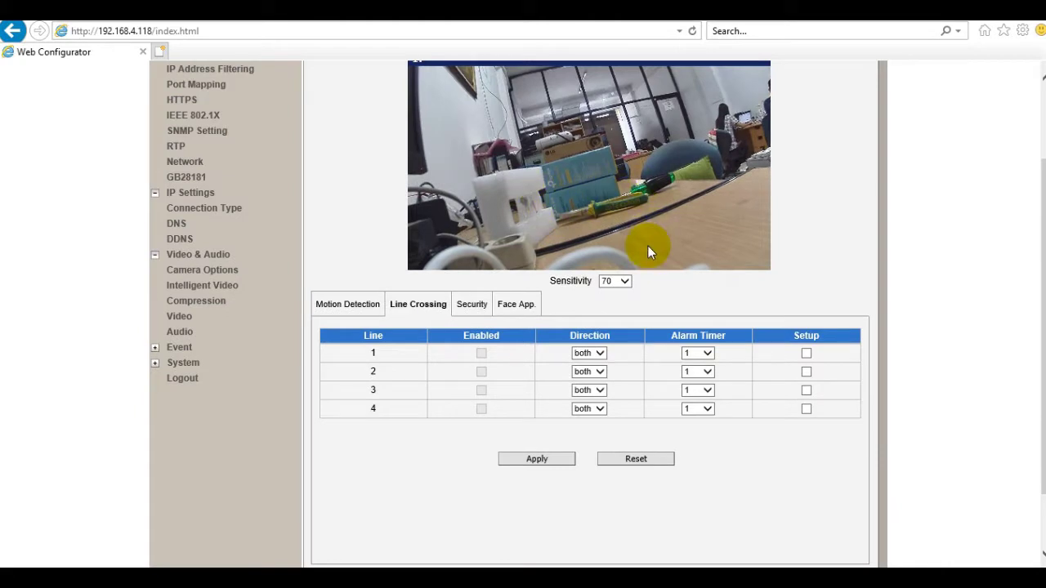
Step: Review the Intelligent Video security regions and the face application's algorithm choices
click(482, 304)
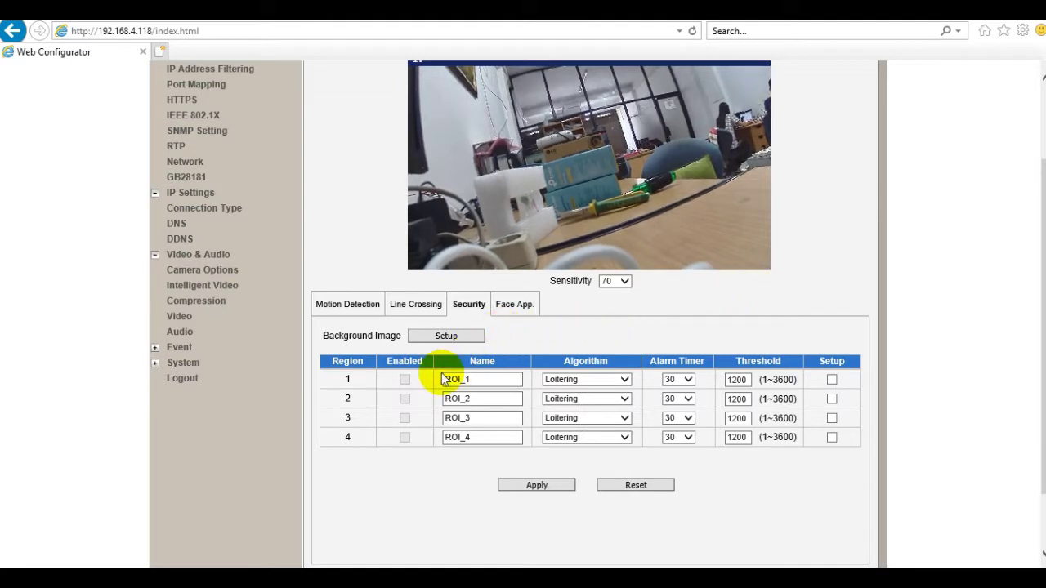
click(514, 304)
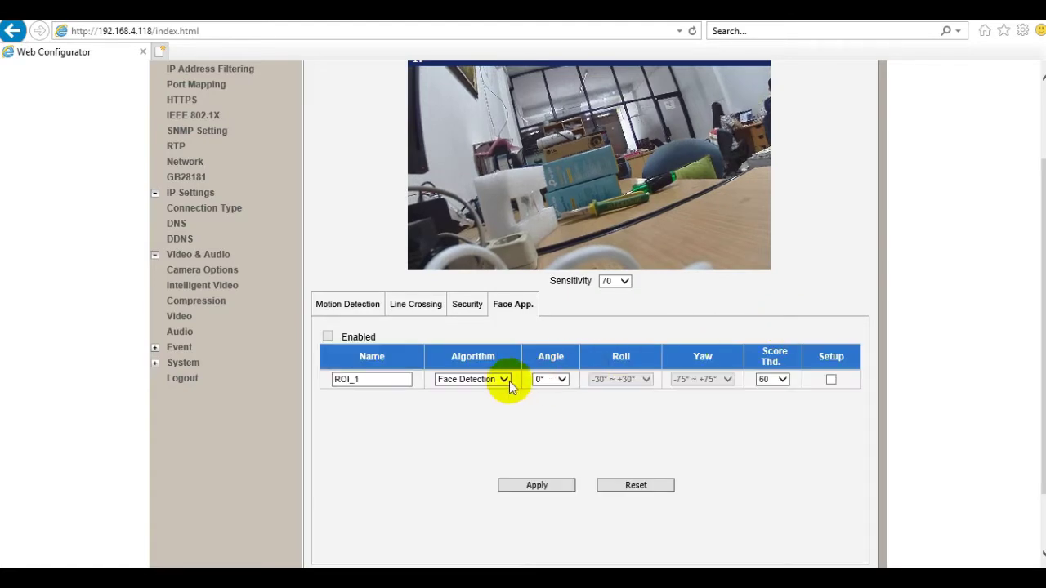
click(504, 382)
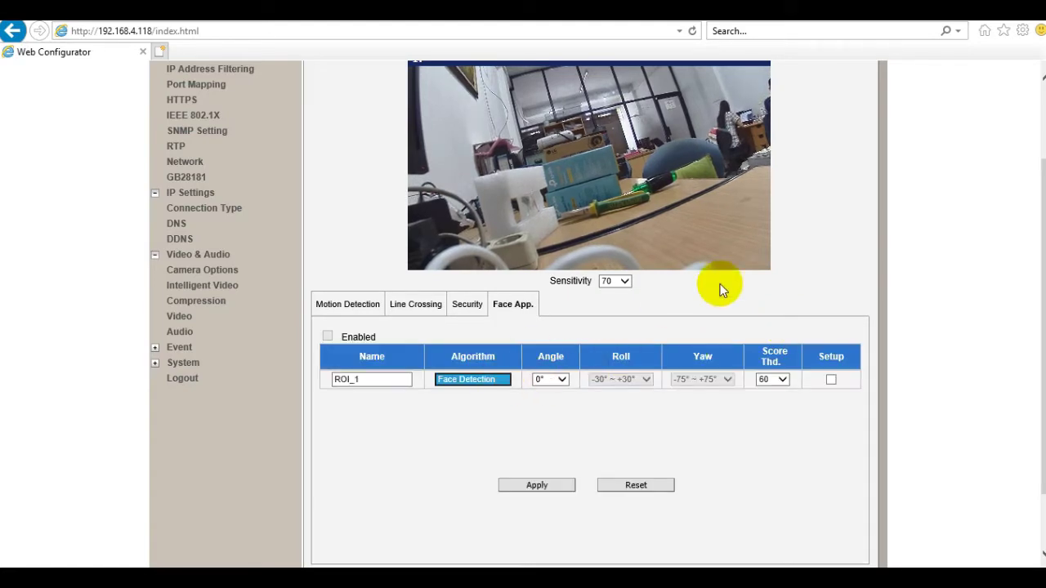
Step: Review the Compression settings for the camera's video streams
click(240, 303)
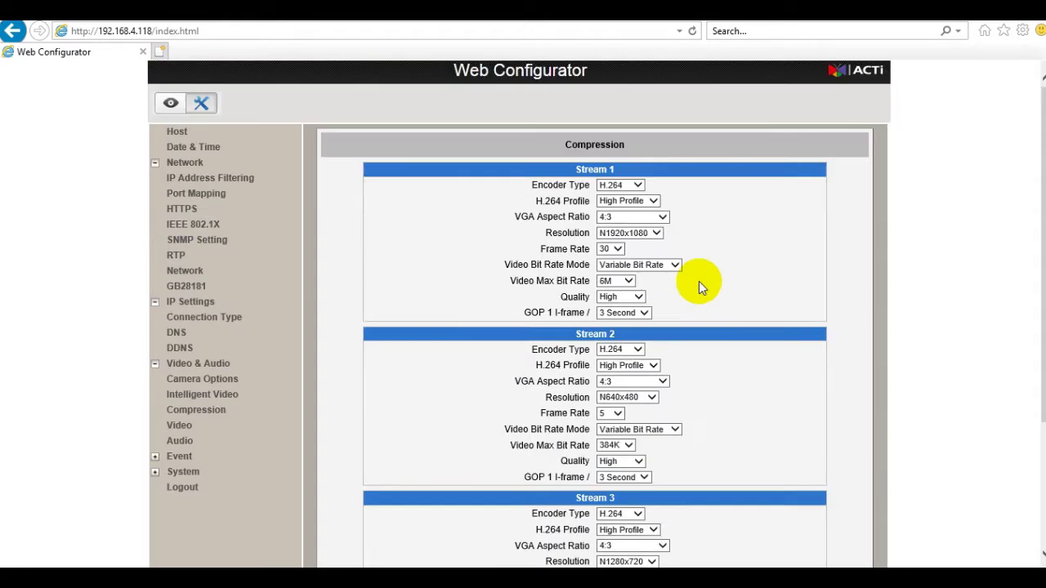
scroll(699, 282, down, 2)
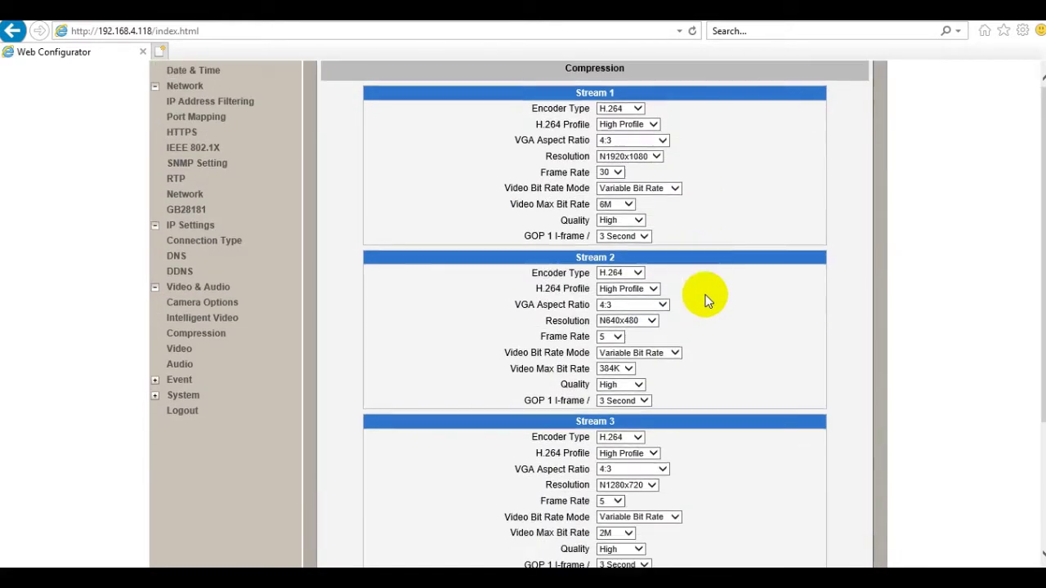
scroll(708, 300, down, 3)
scroll(702, 294, up, 5)
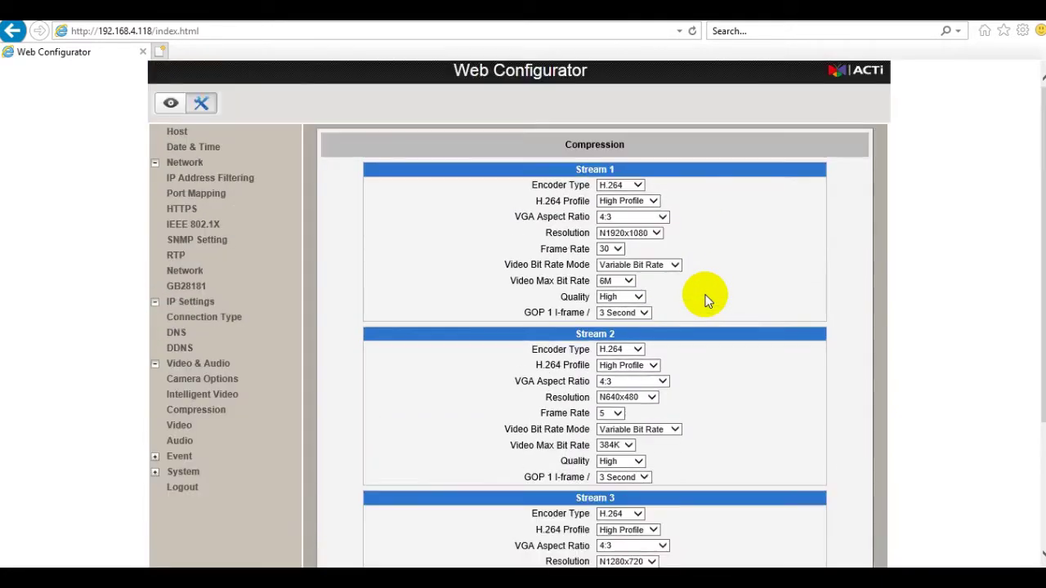
Step: Review the Video page's Day/Night settings and its Image adjustments alongside the camera preview
click(231, 423)
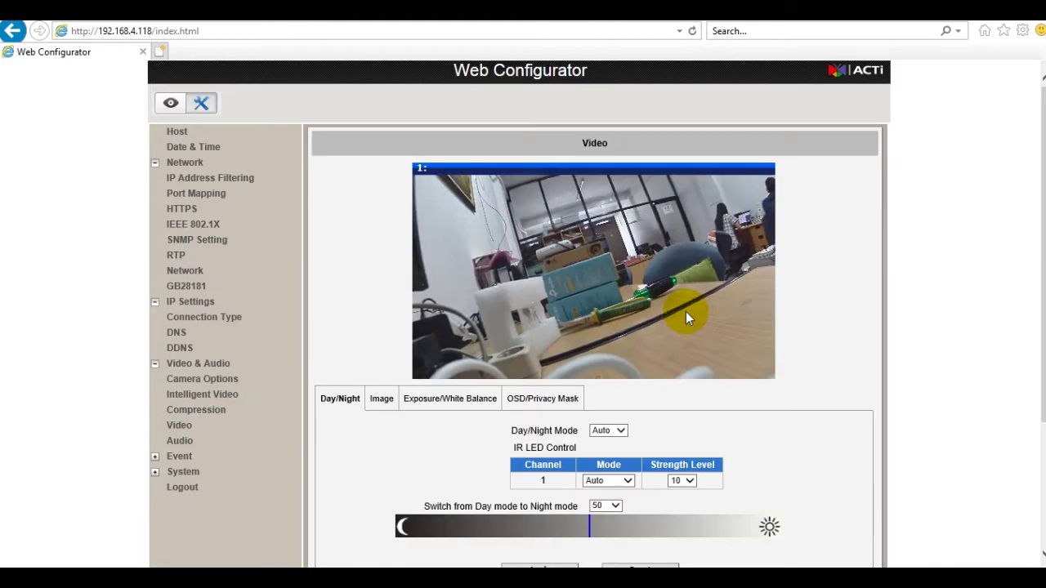
scroll(687, 311, down, 5)
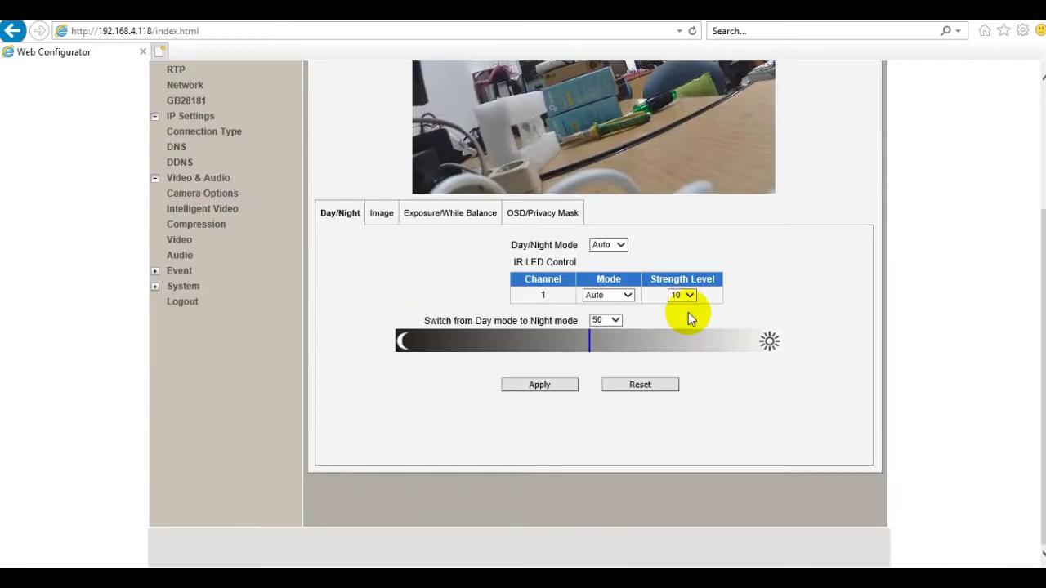
click(381, 214)
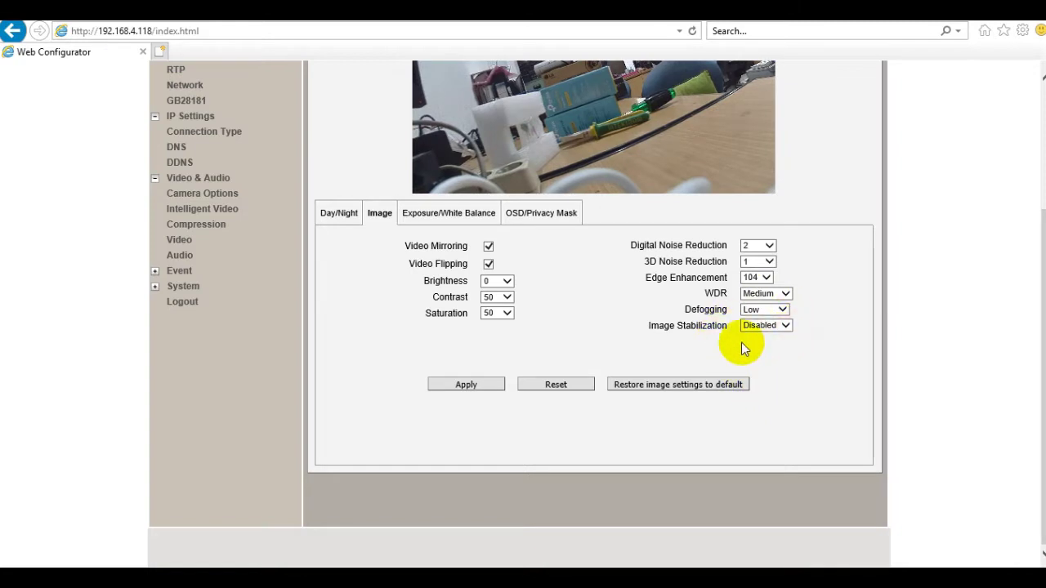
scroll(735, 331, up, 2)
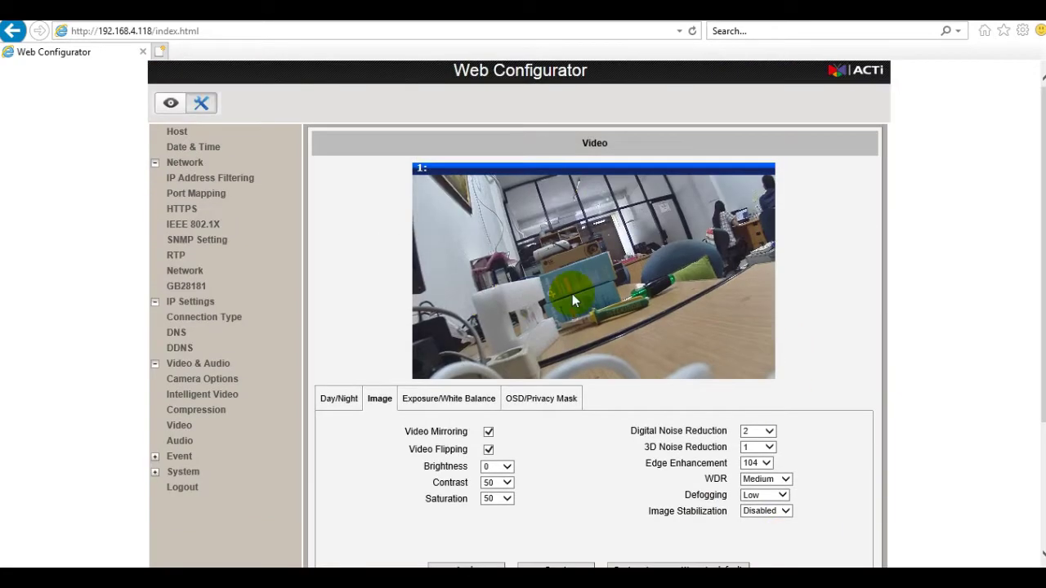
scroll(541, 302, down, 2)
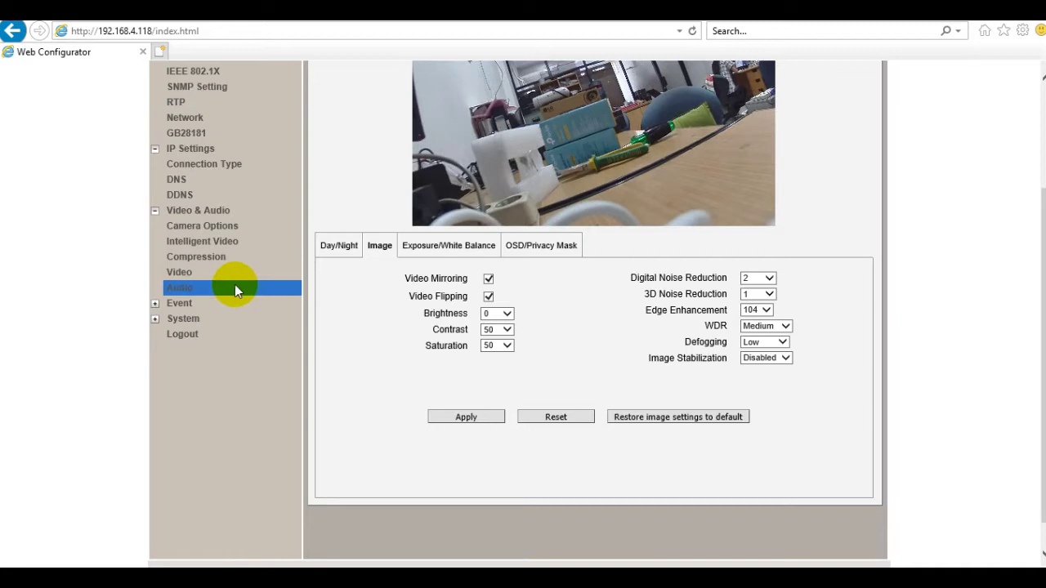
Step: Look through the Frame Rate Priority and Expert Settings exposure options, and view the OSD/Privacy Mask settings
click(478, 251)
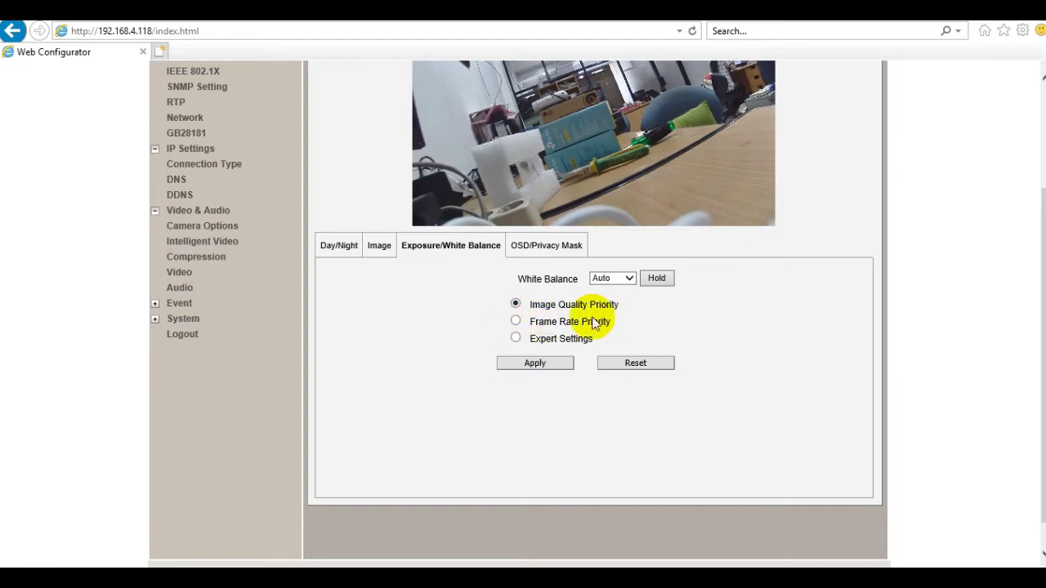
click(515, 323)
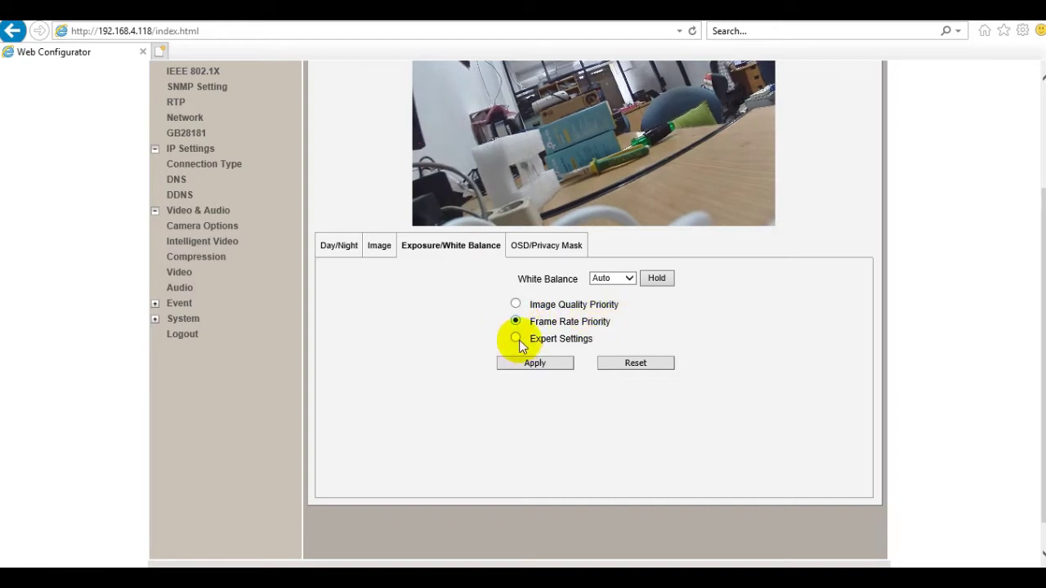
click(516, 339)
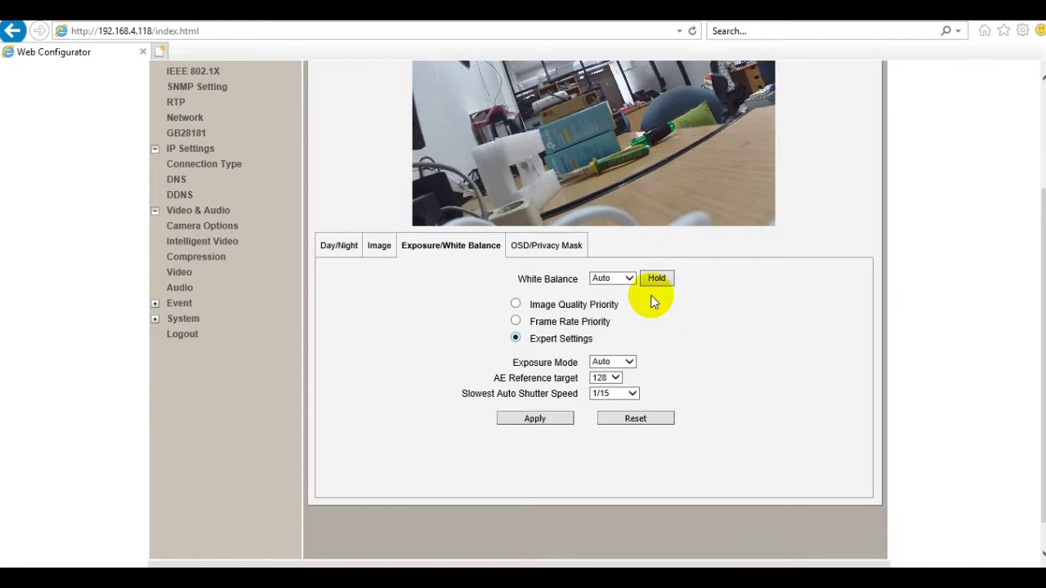
click(570, 247)
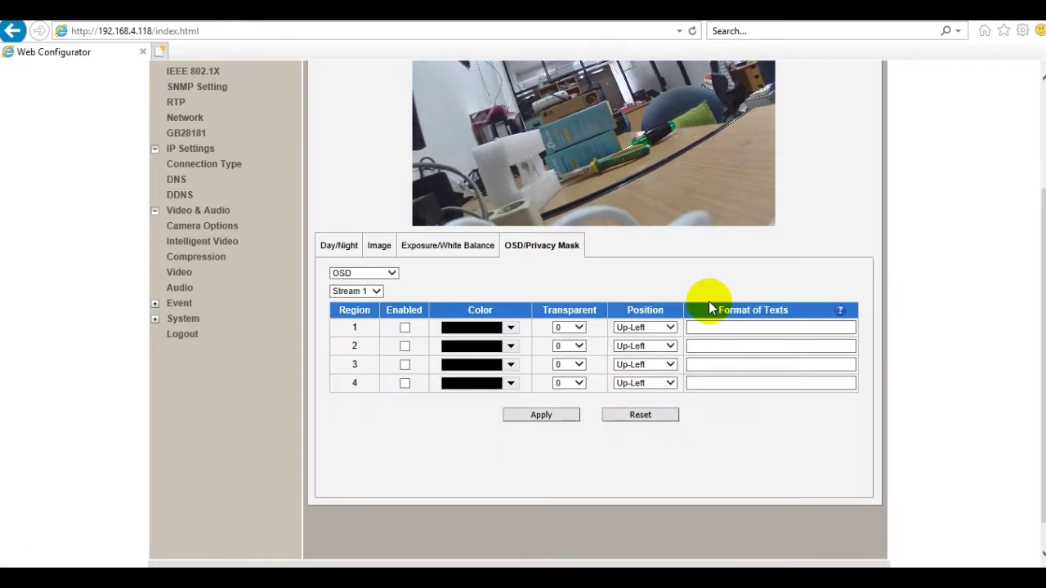
Step: Open the Audio settings and look through the Audio In and Audio In Format choices without changing them
click(258, 274)
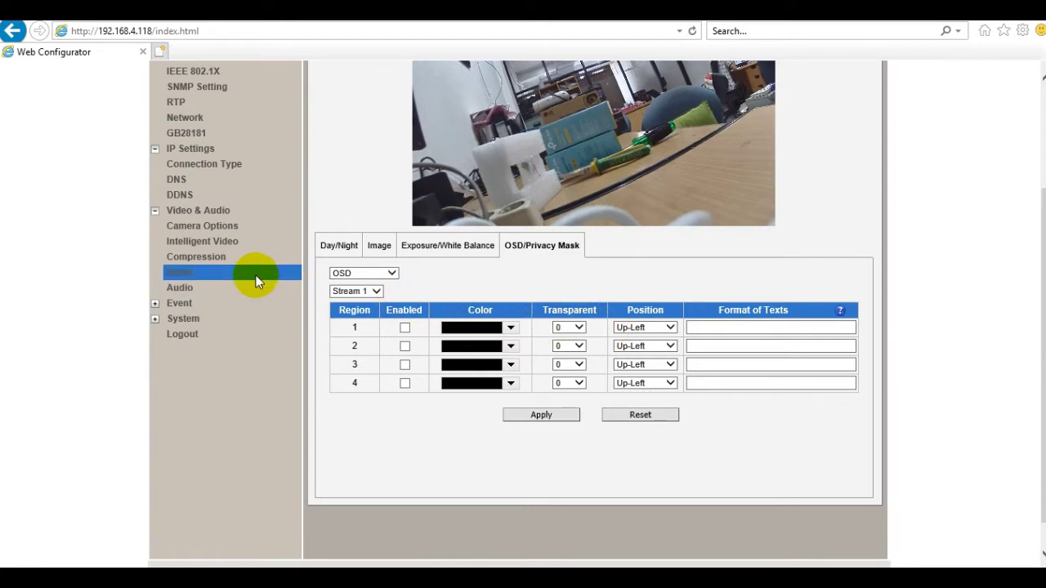
click(255, 288)
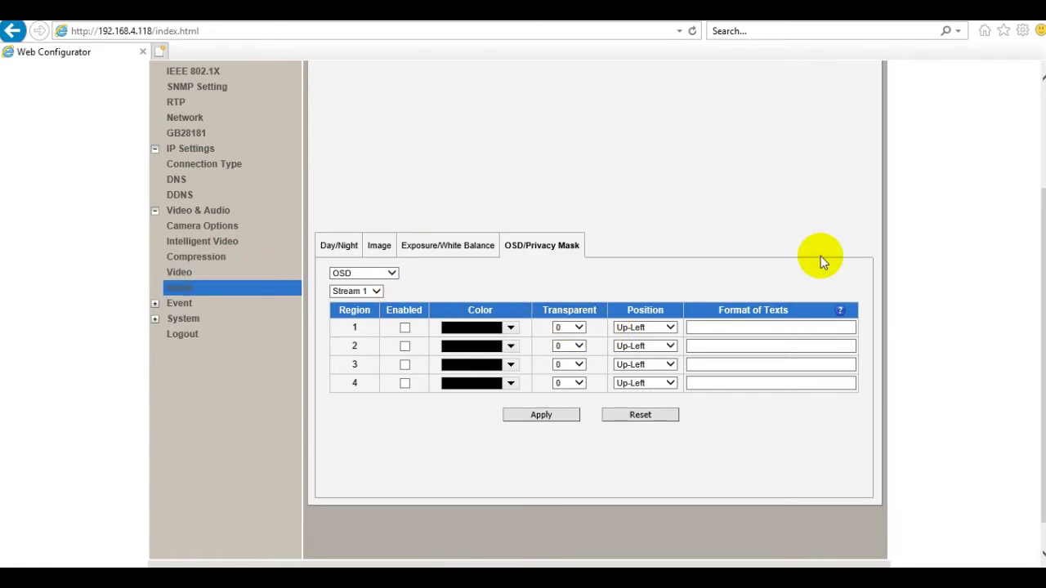
scroll(703, 255, up, 3)
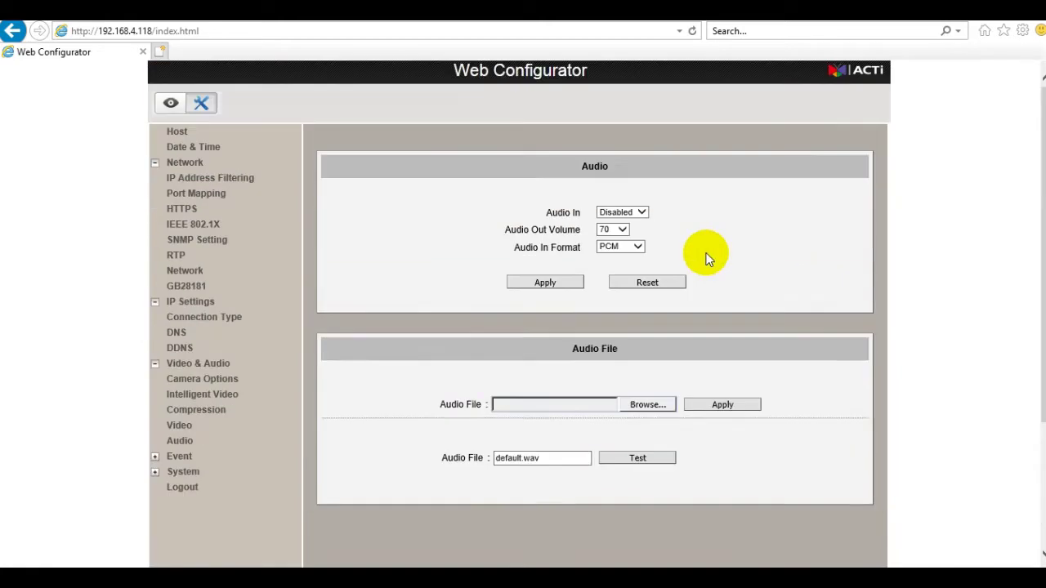
click(642, 214)
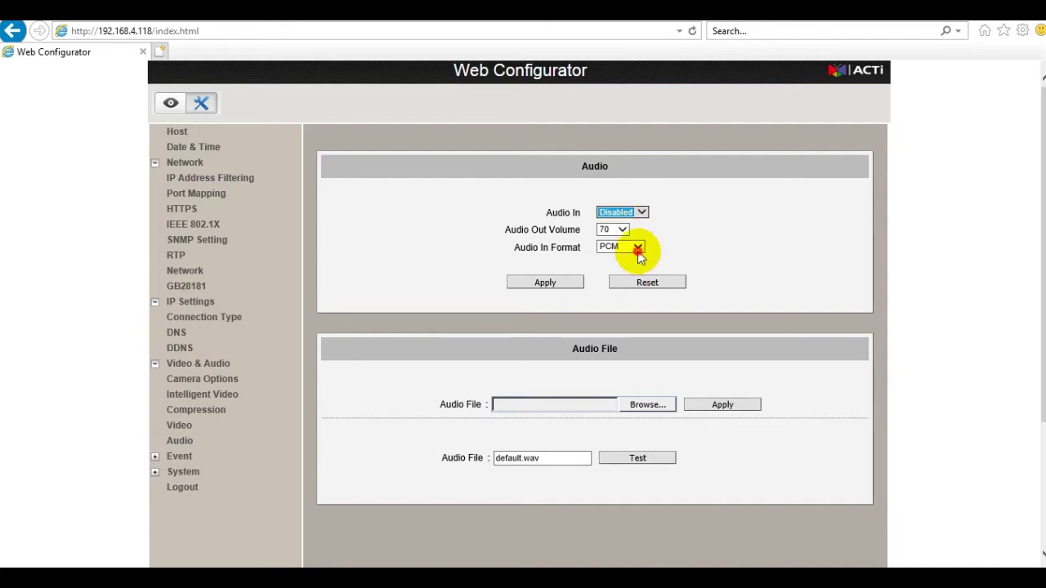
click(637, 248)
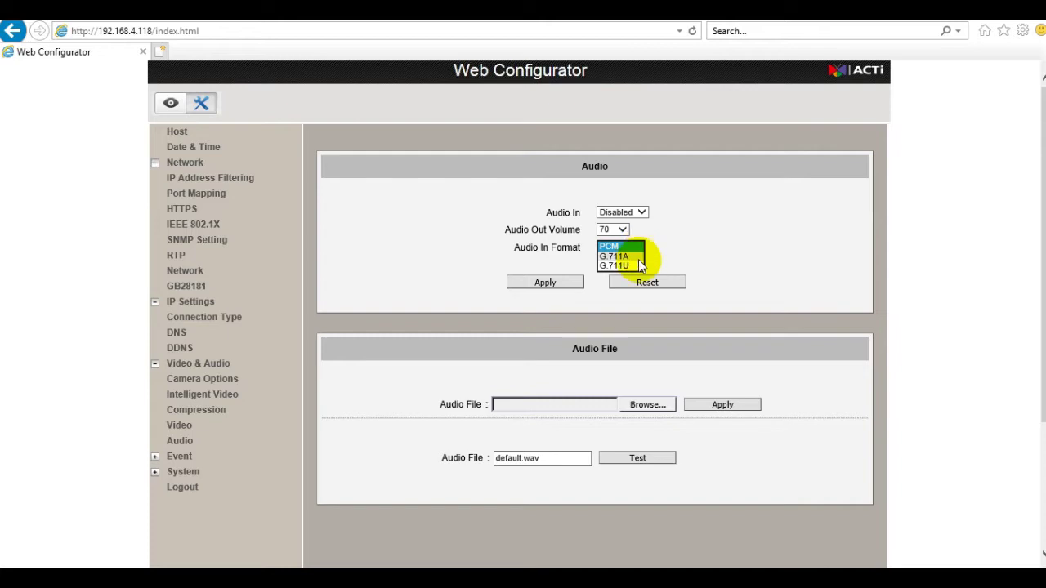
click(766, 235)
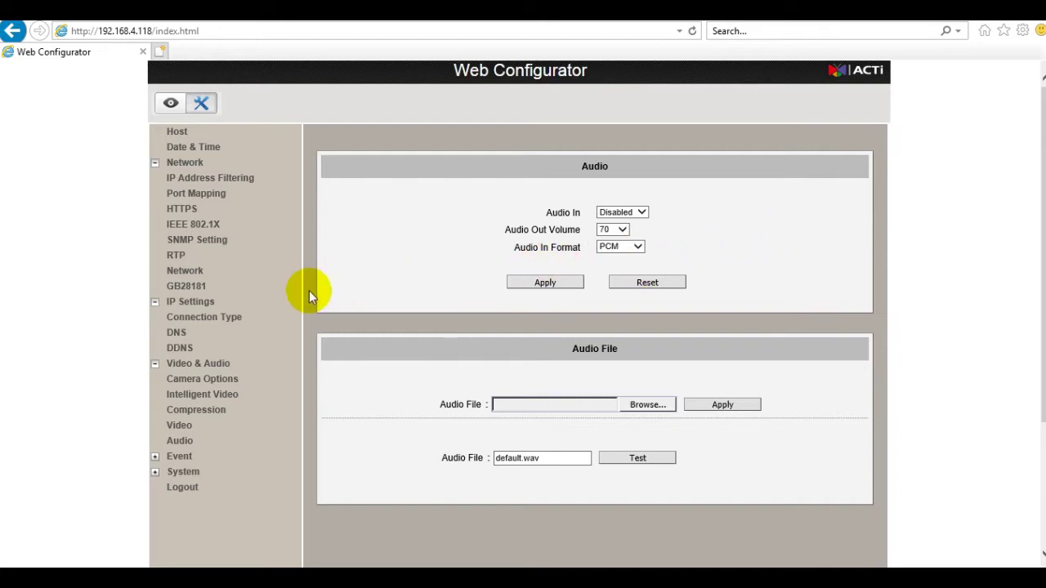
Step: Expand the Event section and review the Event Configuration entries
click(213, 456)
scroll(392, 315, down, 3)
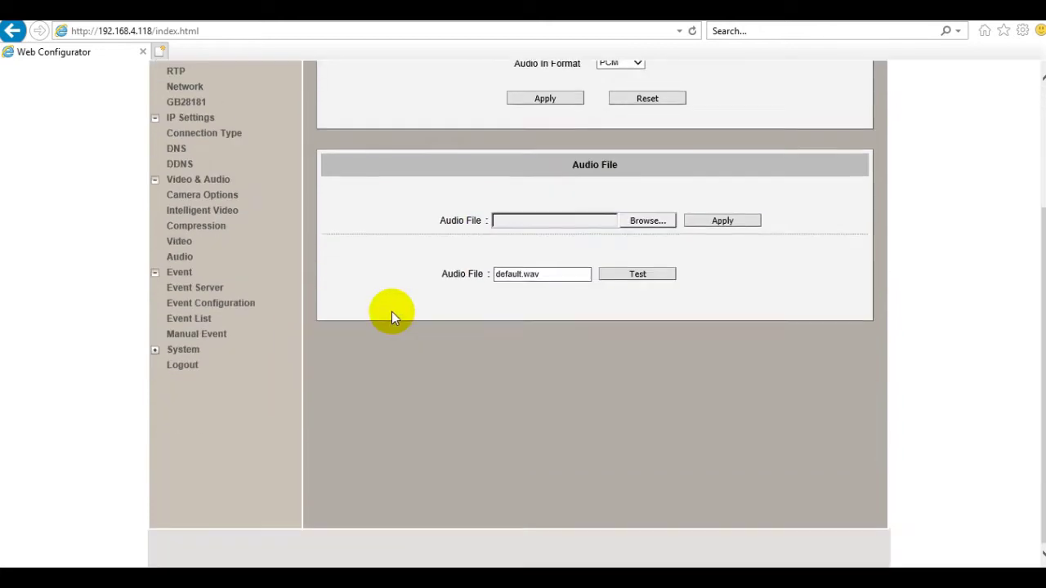
click(247, 304)
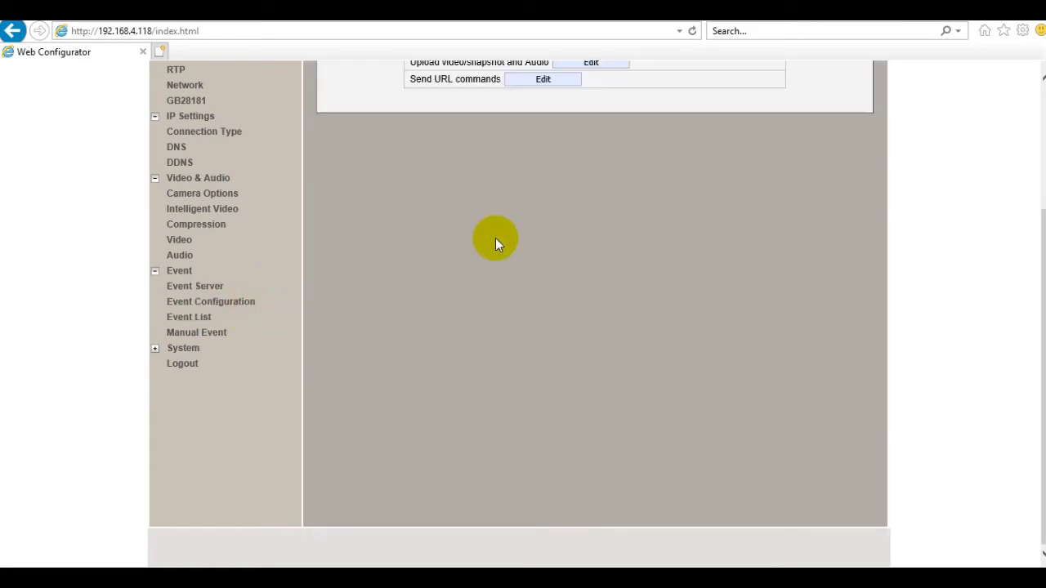
scroll(496, 238, up, 3)
scroll(491, 196, down, 2)
scroll(484, 153, up, 2)
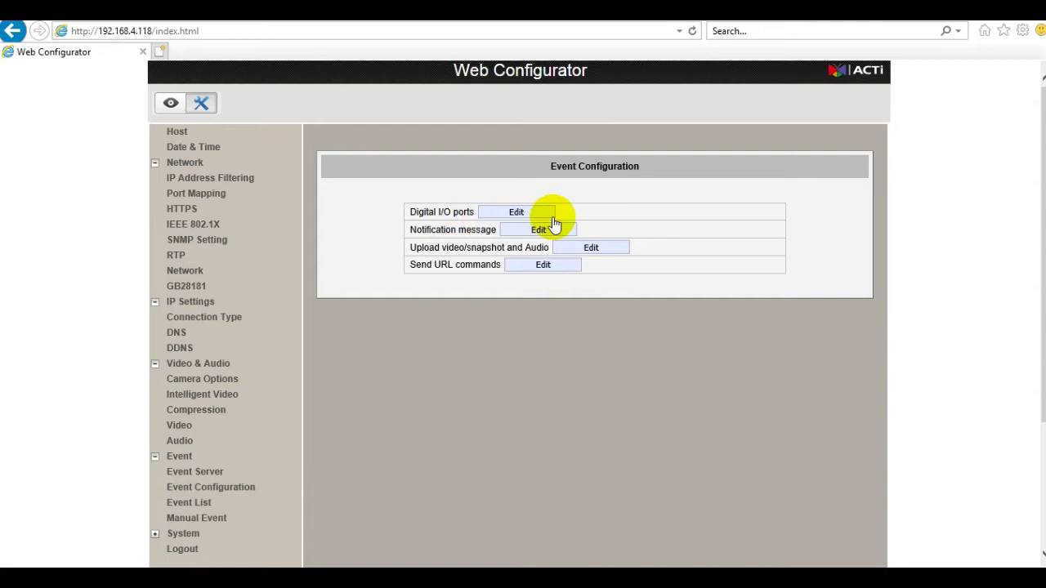
scroll(553, 223, down, 1)
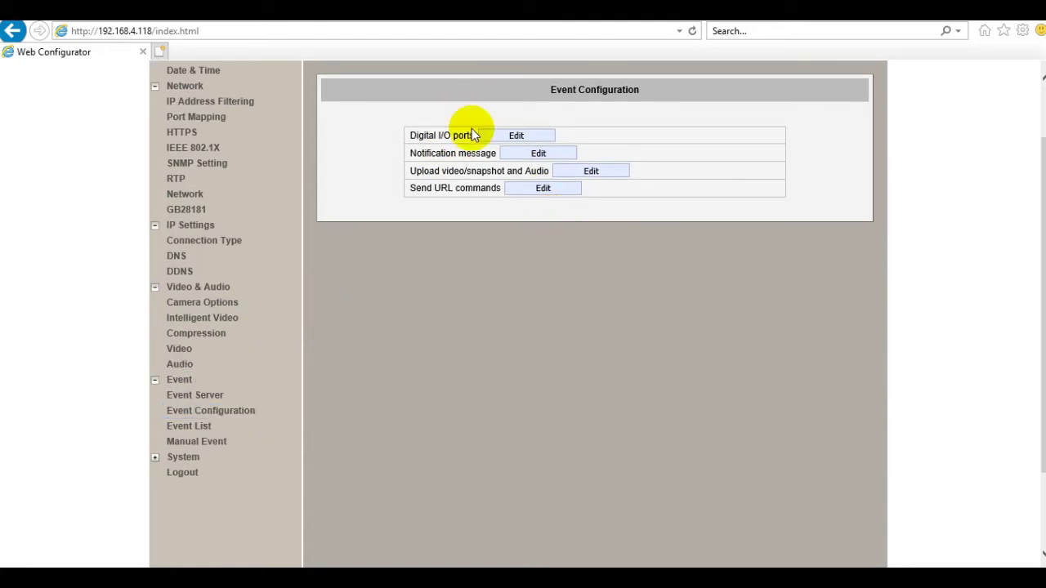
Step: Expand the System section and review the User Account table
click(206, 459)
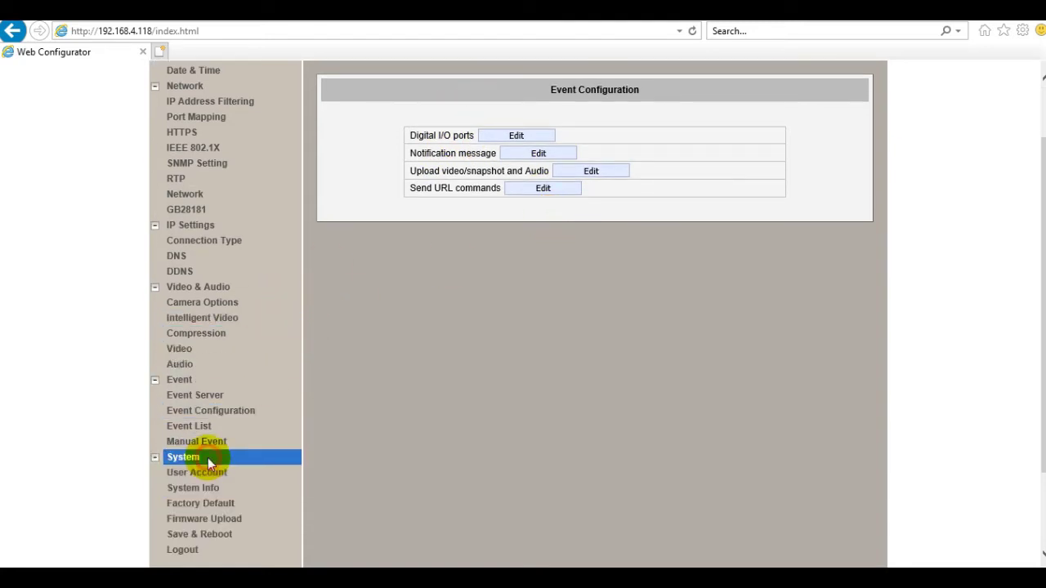
scroll(221, 461, down, 1)
click(224, 365)
scroll(308, 369, up, 2)
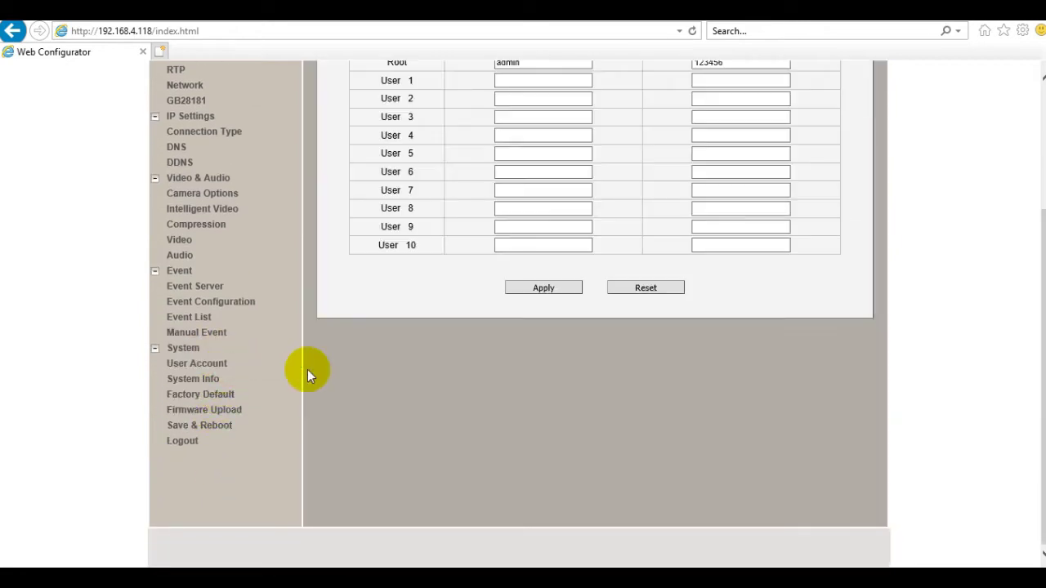
scroll(307, 370, down, 2)
scroll(307, 369, up, 1)
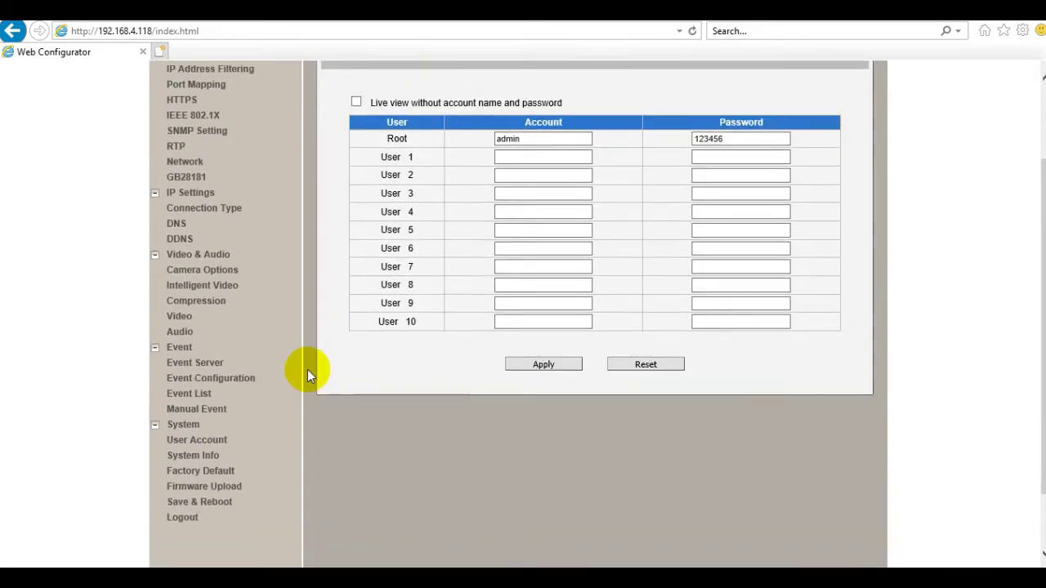
Step: Review the System Info page, including the firmware version, WAN status and system log
click(238, 458)
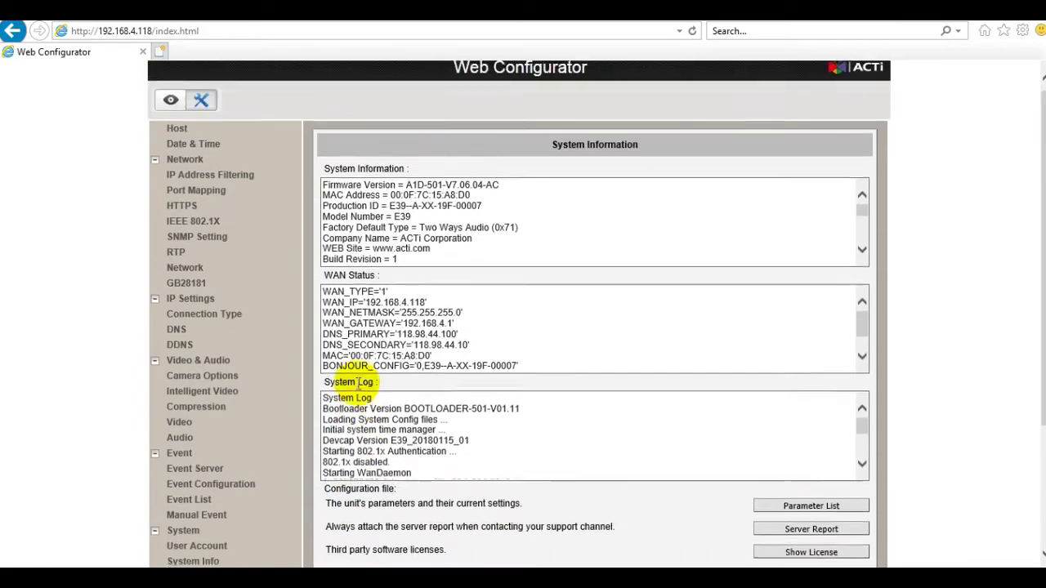
drag(499, 188, 406, 189)
scroll(486, 237, down, 1)
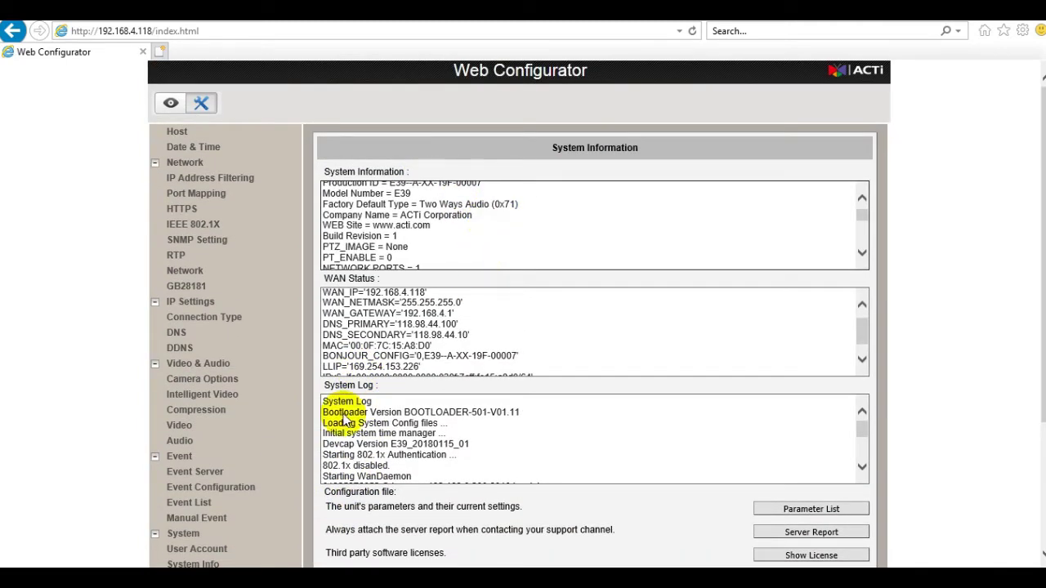
scroll(287, 430, down, 1)
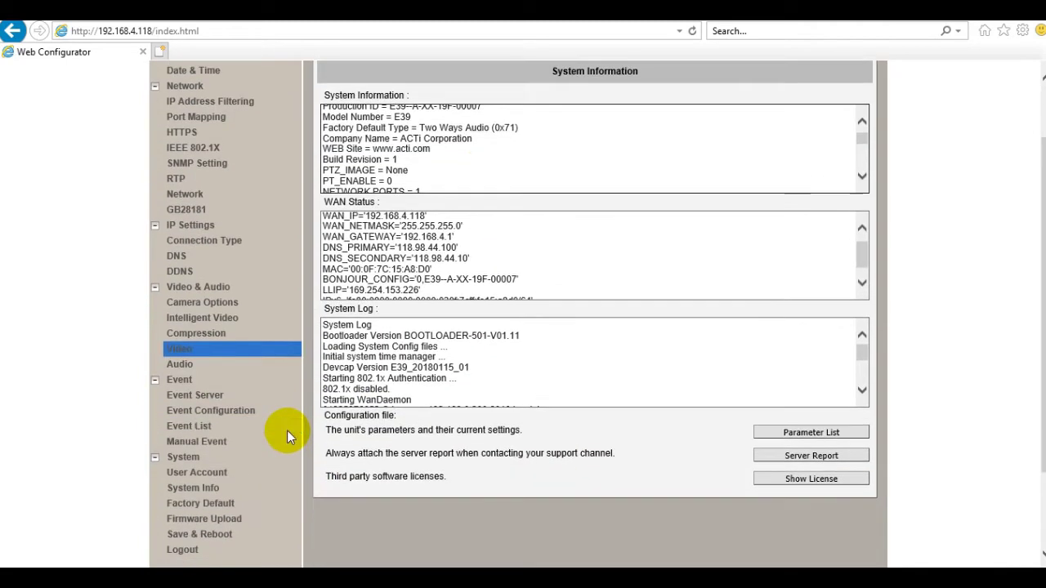
Step: View the Factory Default, Firmware Upload and Save & Reboot pages without applying anything
click(253, 502)
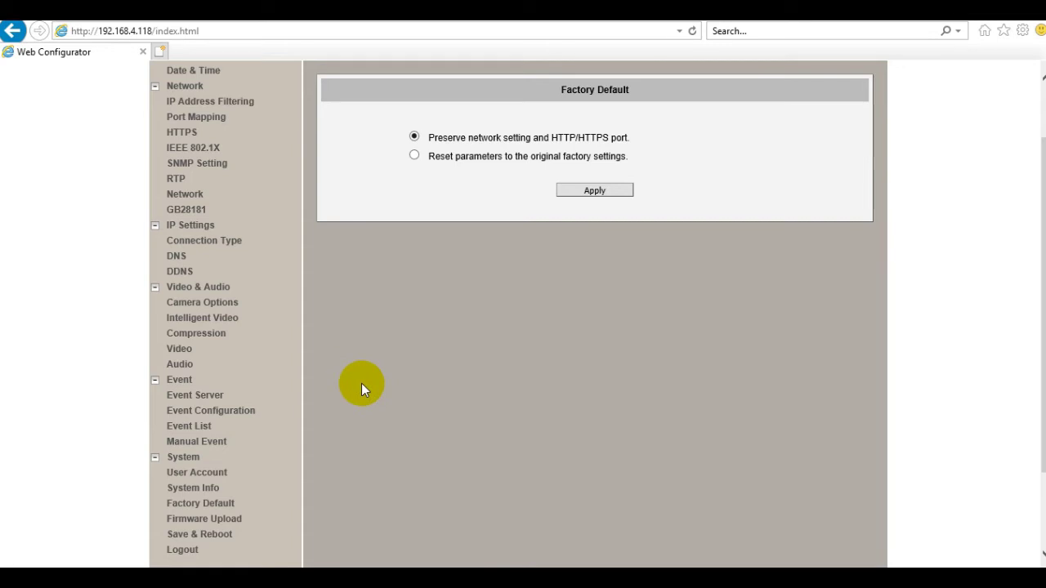
click(260, 518)
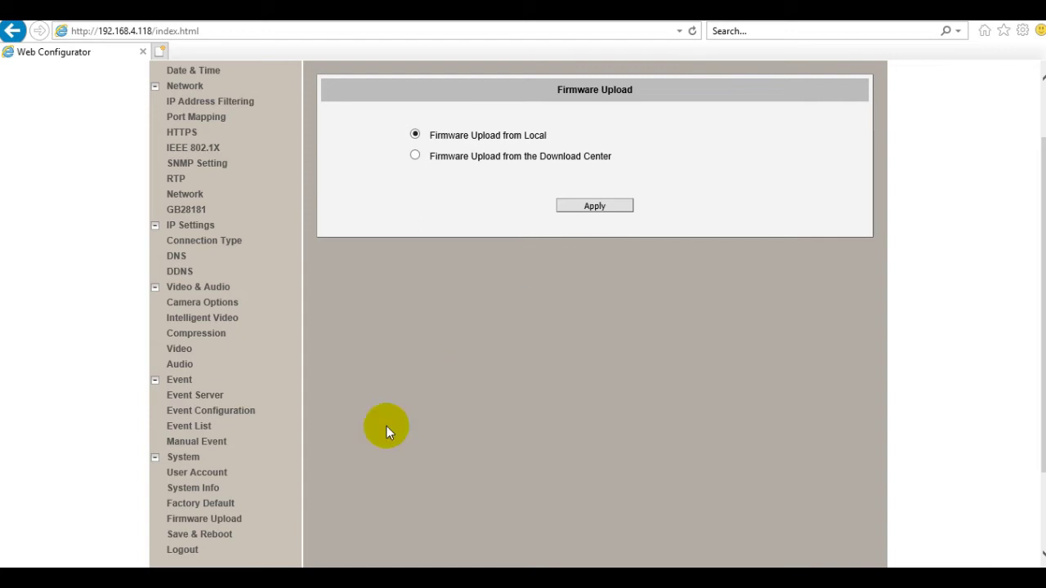
click(260, 534)
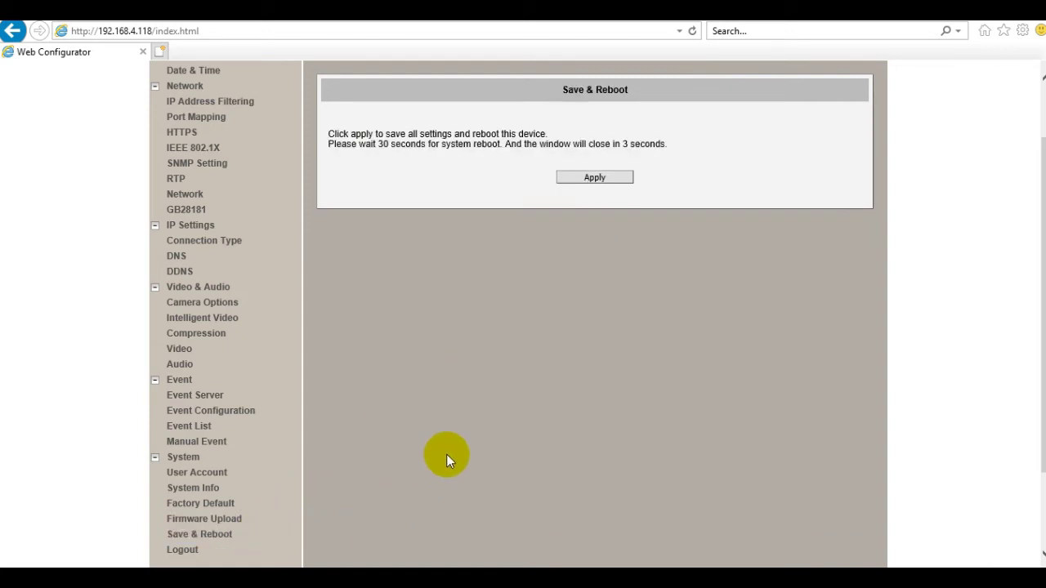
Step: Return to the camera's live view and zoom the picture out one level
scroll(384, 437, up, 1)
click(164, 112)
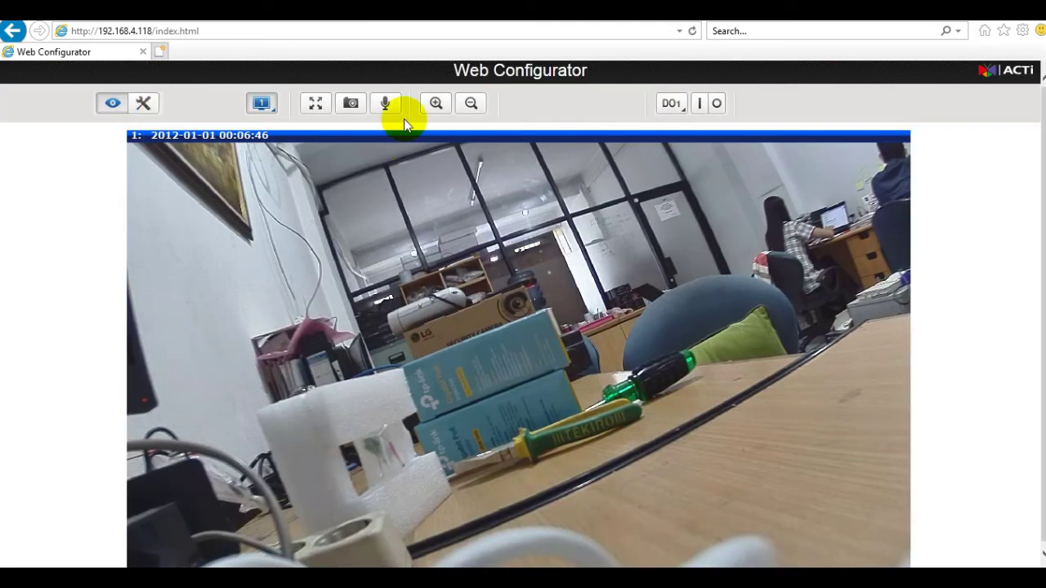
click(478, 103)
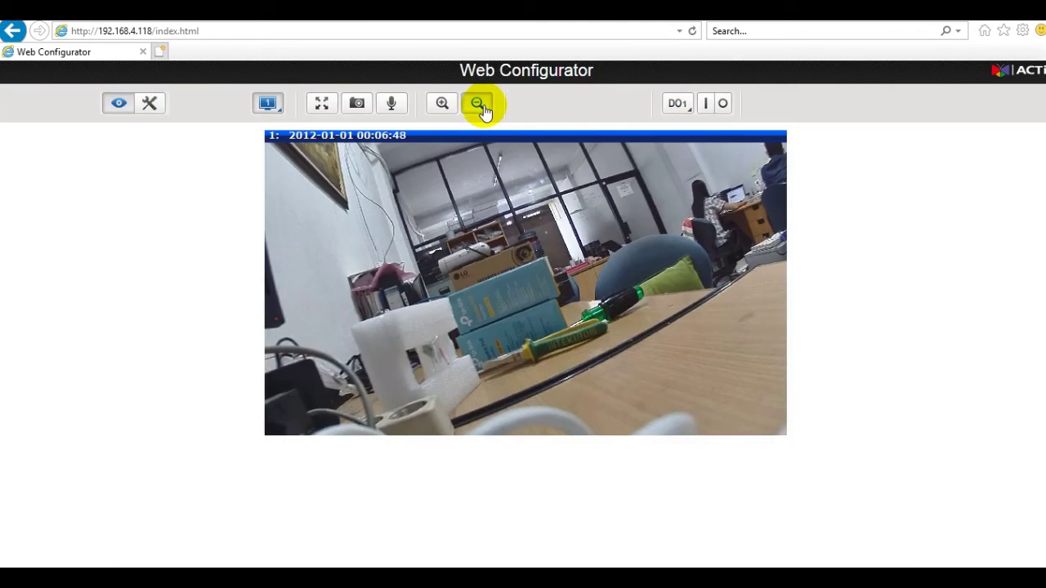